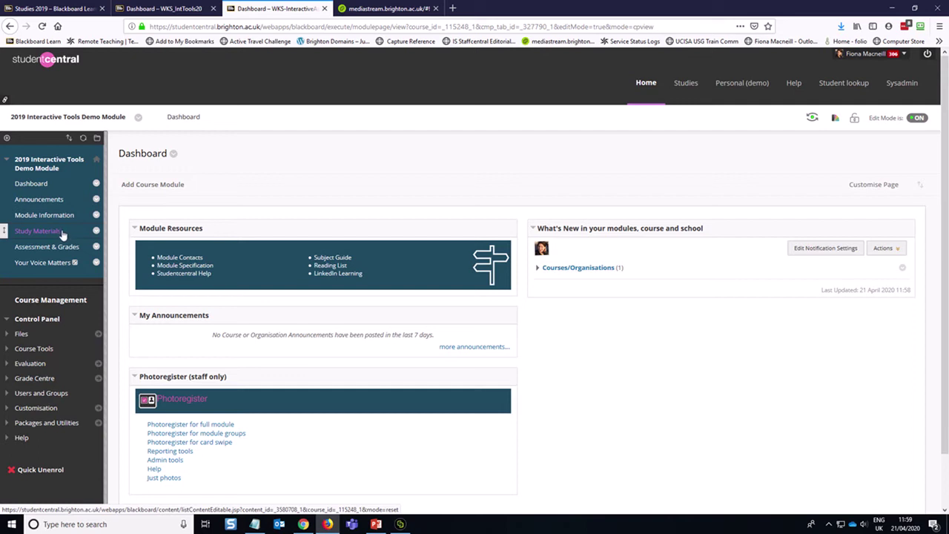
# - Open the Study Materials content area of the 2019 Interactive Tools Demo Module
pyautogui.click(53, 232)
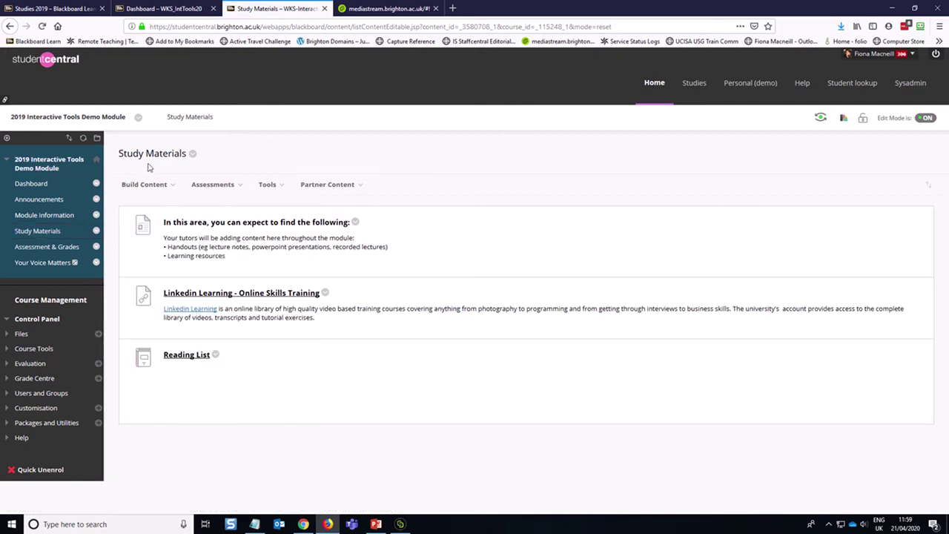
# - Choose Wikis from the Tools menu and start a new wiki via Create New Wiki
pyautogui.click(270, 186)
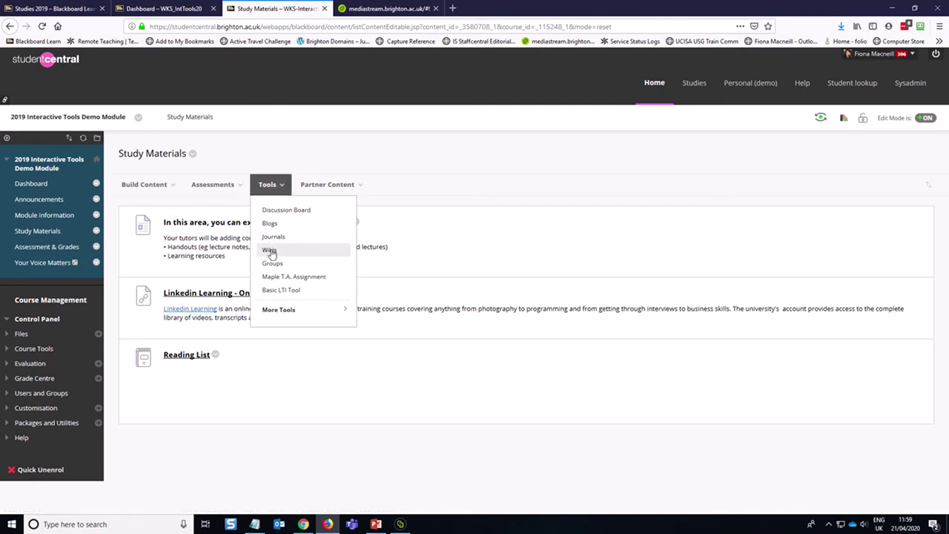
pyautogui.click(270, 251)
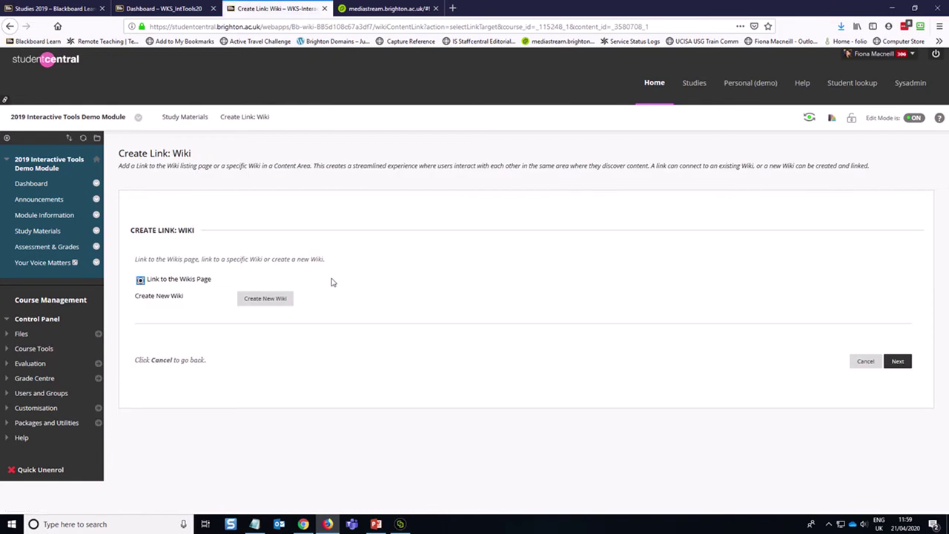
pyautogui.click(274, 301)
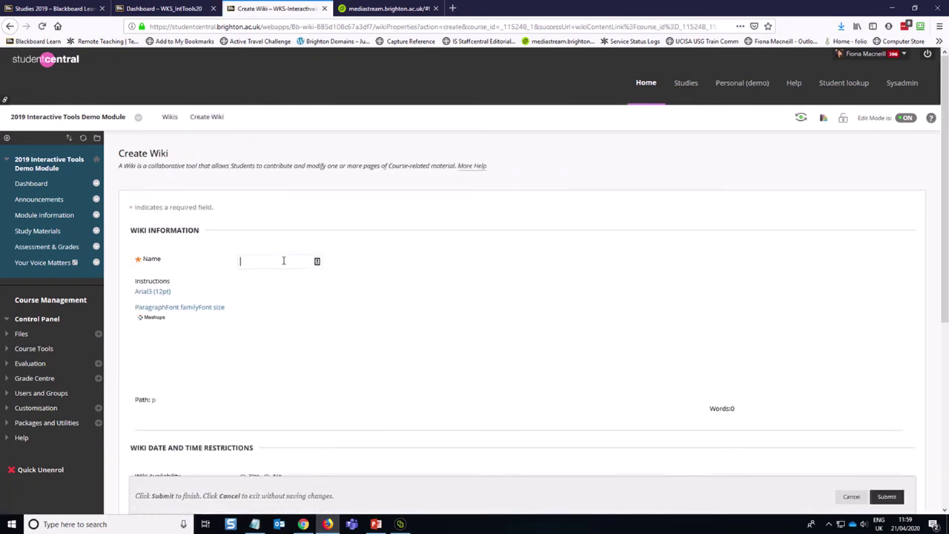
# - Name the new wiki 'Weekly Lab Notes'
pyautogui.write('Lab ')
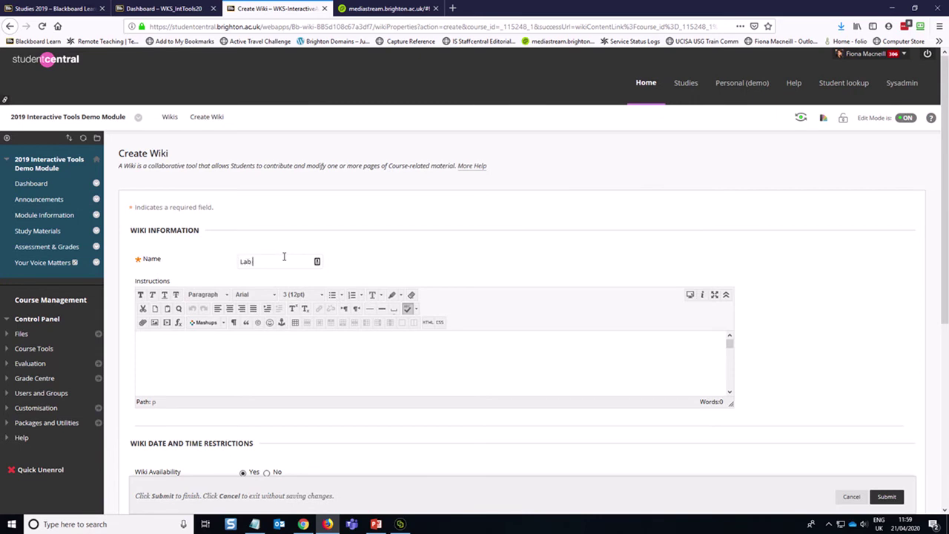
pyautogui.write('Notes')
pyautogui.click(302, 362)
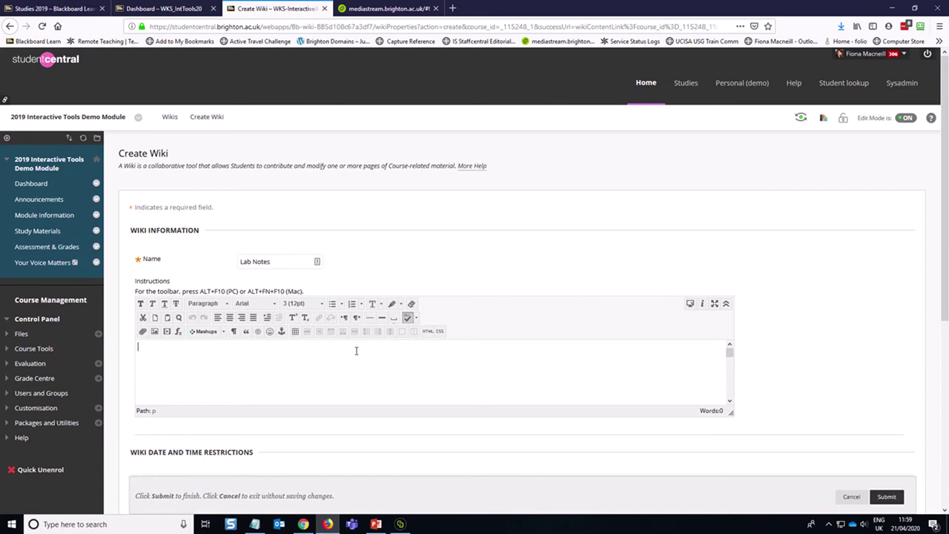
pyautogui.click(269, 264)
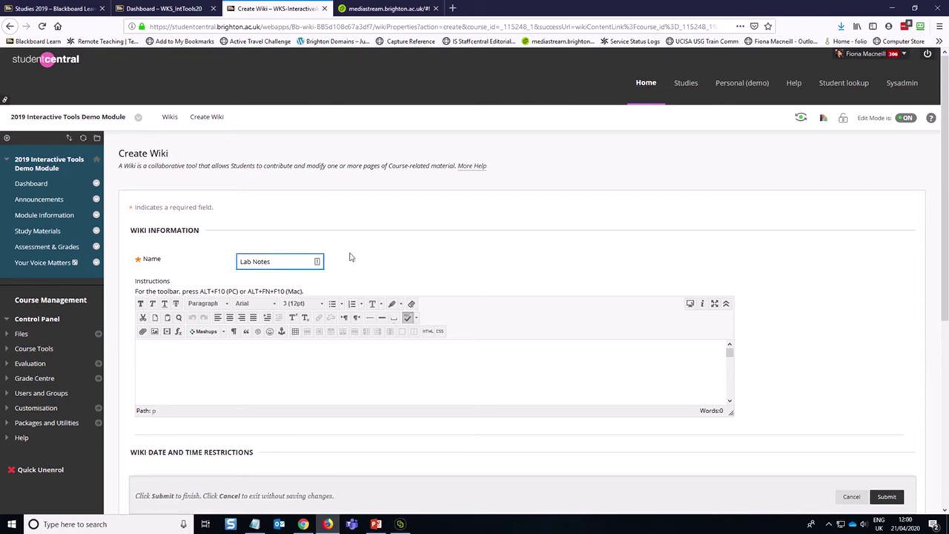
pyautogui.press('Home')
pyautogui.write('Weekly')
# - Paste the four instruction lines into Instructions and enlarge the editor to show them
pyautogui.click(312, 350)
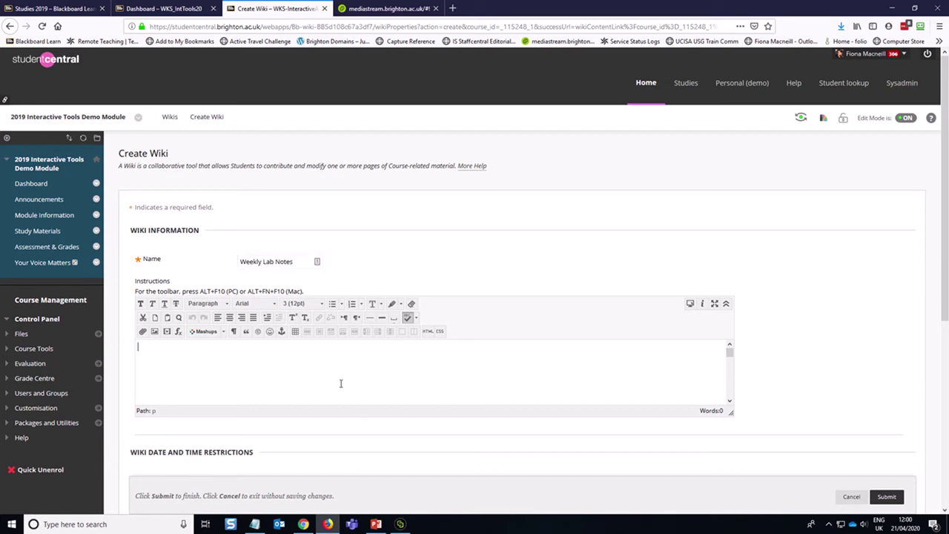
pyautogui.write('Expectations - how often to post. Prompts. Who to go to if they have questions. Links to help materials about the wiki tool.')
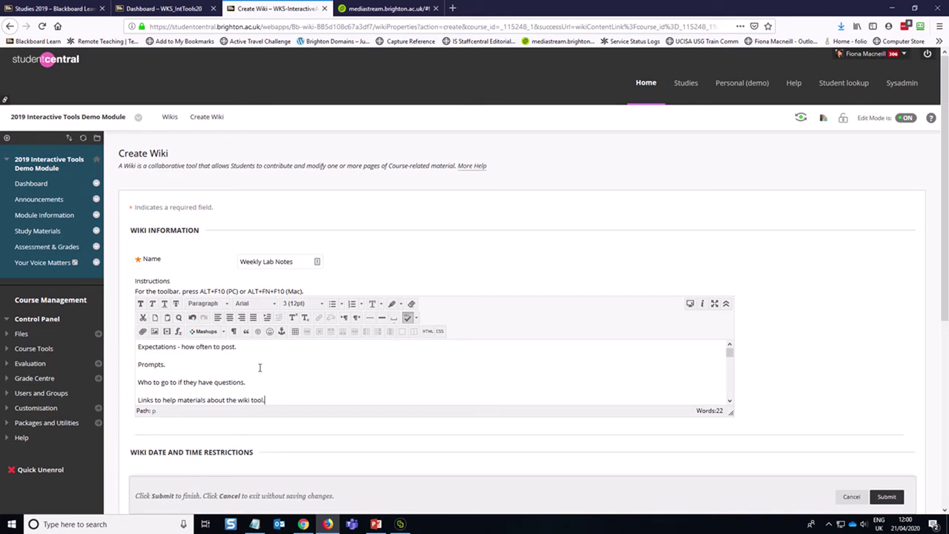
pyautogui.scroll(-3, 259, 367)
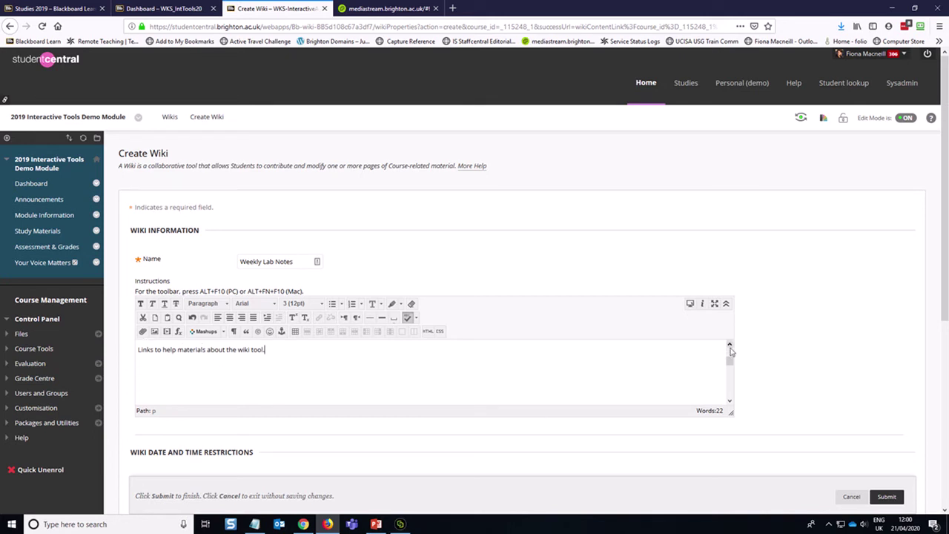
pyautogui.scroll(4, 730, 351)
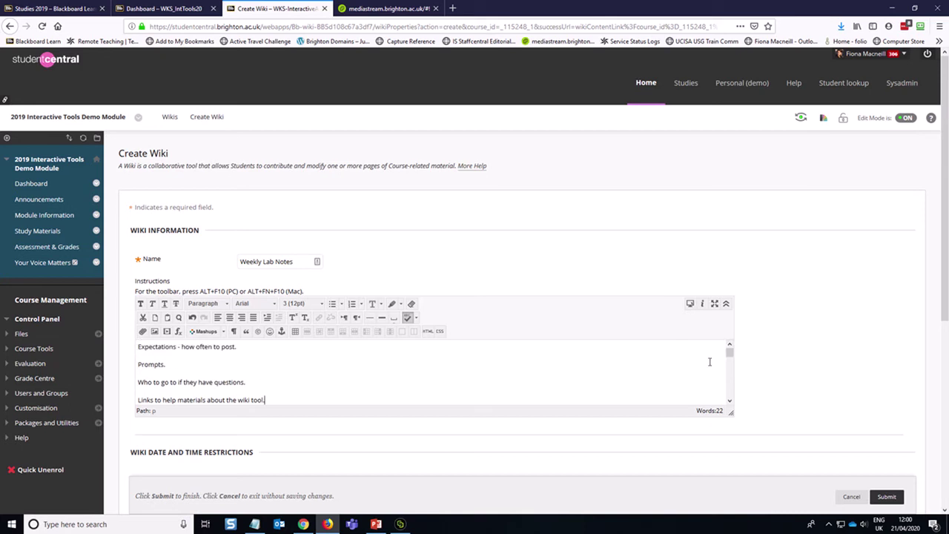
pyautogui.moveTo(731, 412); pyautogui.dragTo(730, 440)
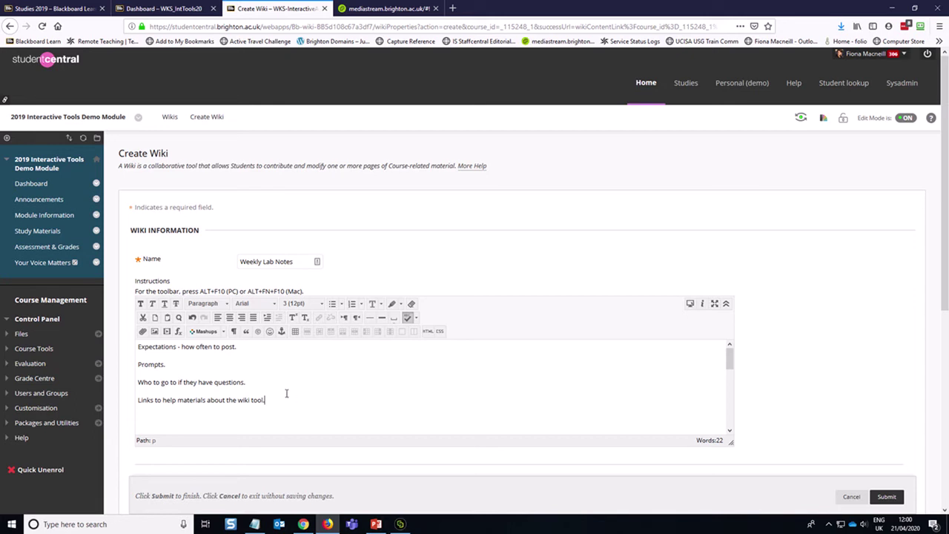
pyautogui.hotkey('ctrl', 'a')
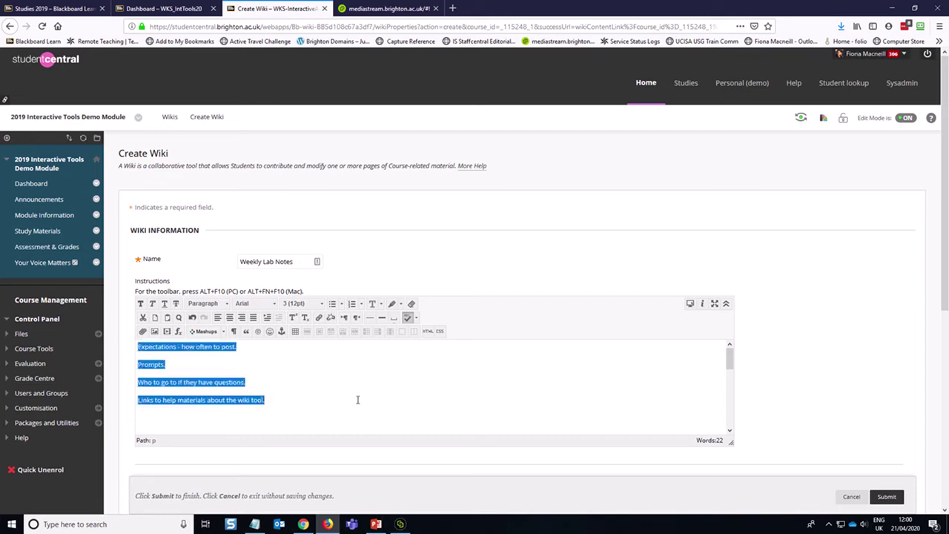
pyautogui.click(254, 524)
pyautogui.click(581, 198)
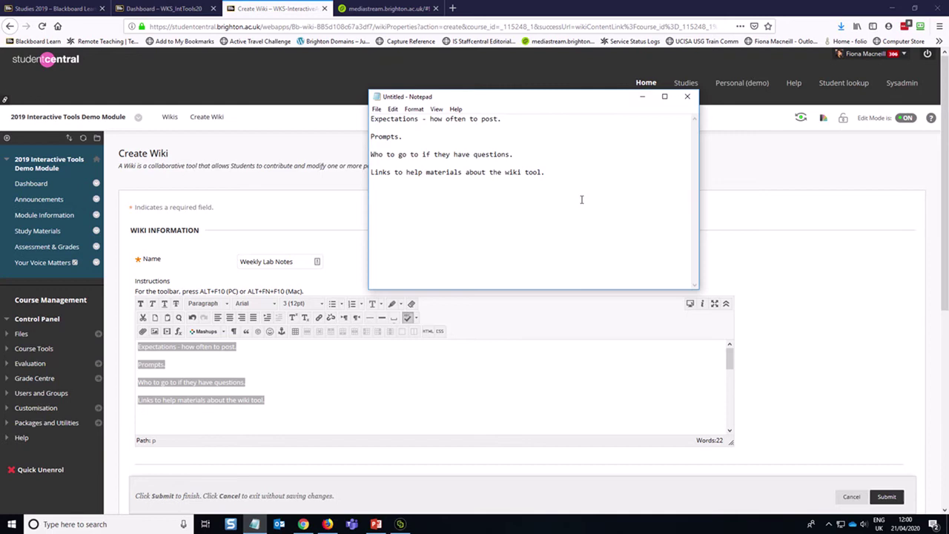
pyautogui.hotkey('ctrl', 'a')
pyautogui.click(460, 151)
pyautogui.click(642, 96)
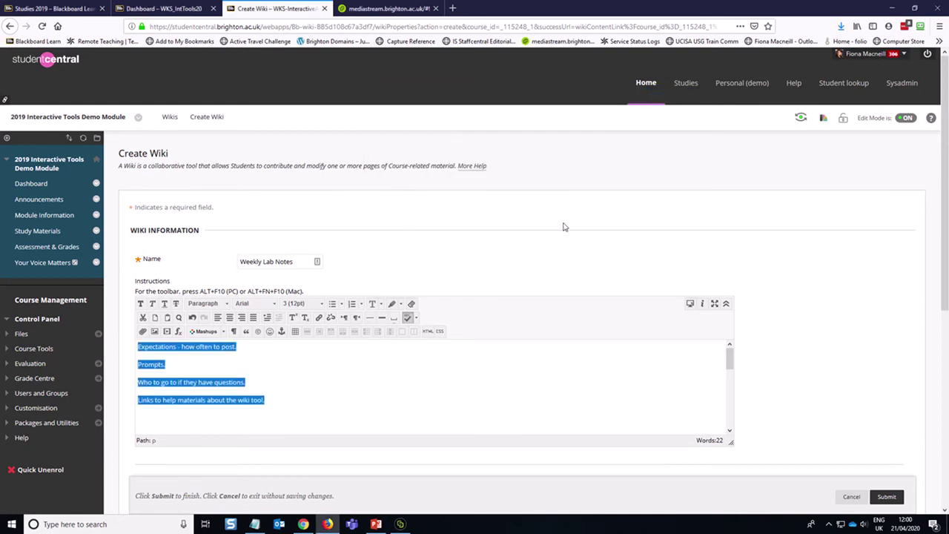
pyautogui.click(320, 381)
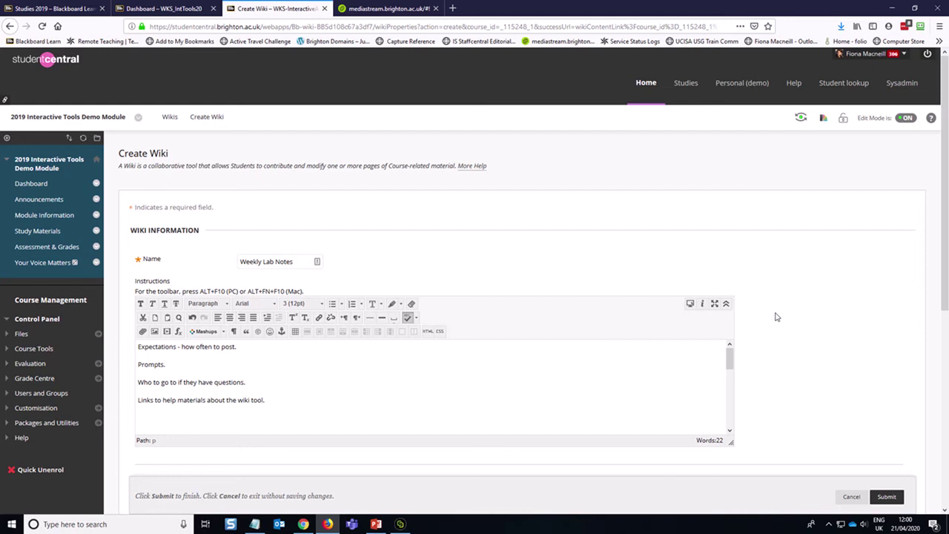
pyautogui.scroll(-1, 776, 316)
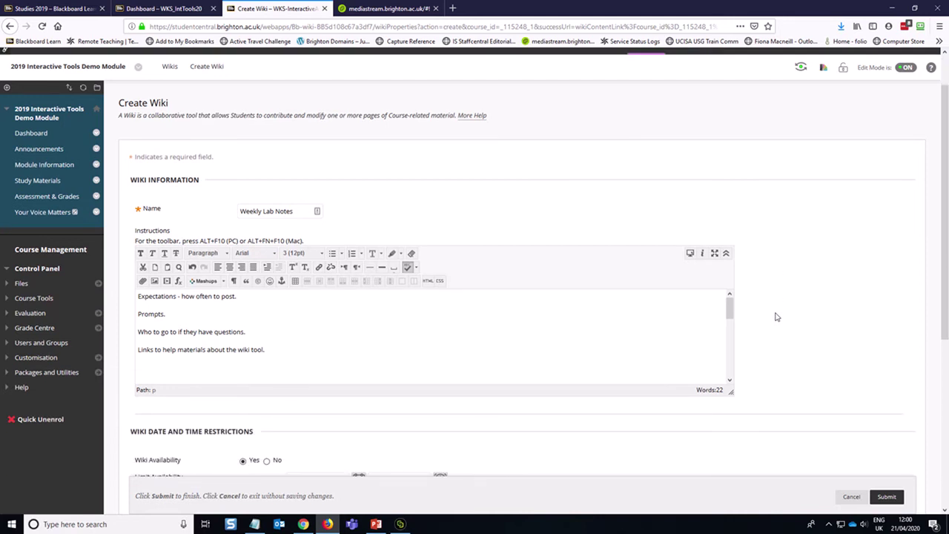
pyautogui.scroll(-3, 775, 317)
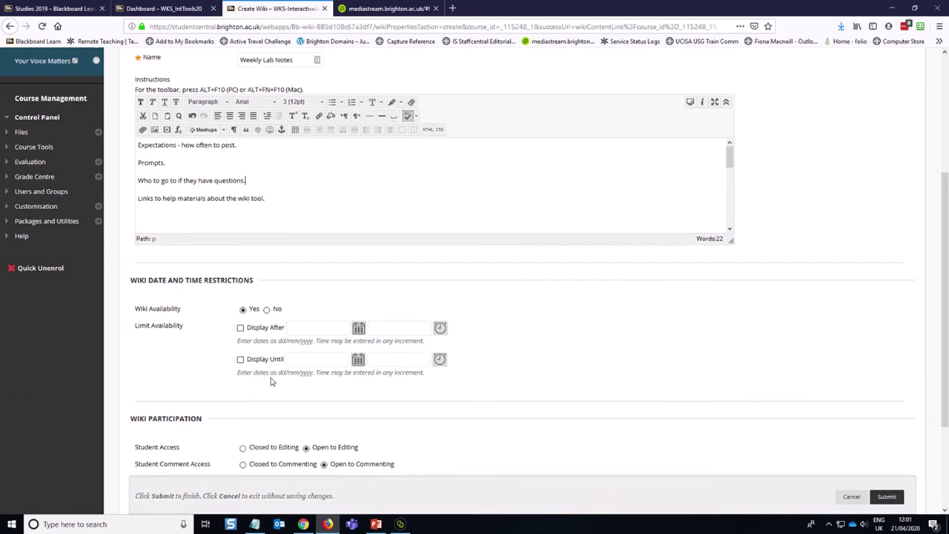
pyautogui.scroll(-2, 626, 326)
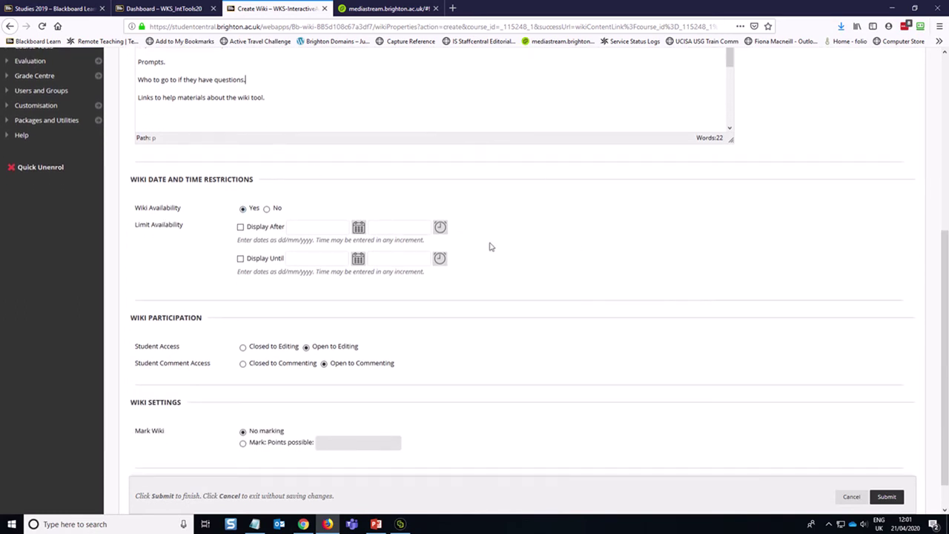
pyautogui.scroll(-1, 521, 249)
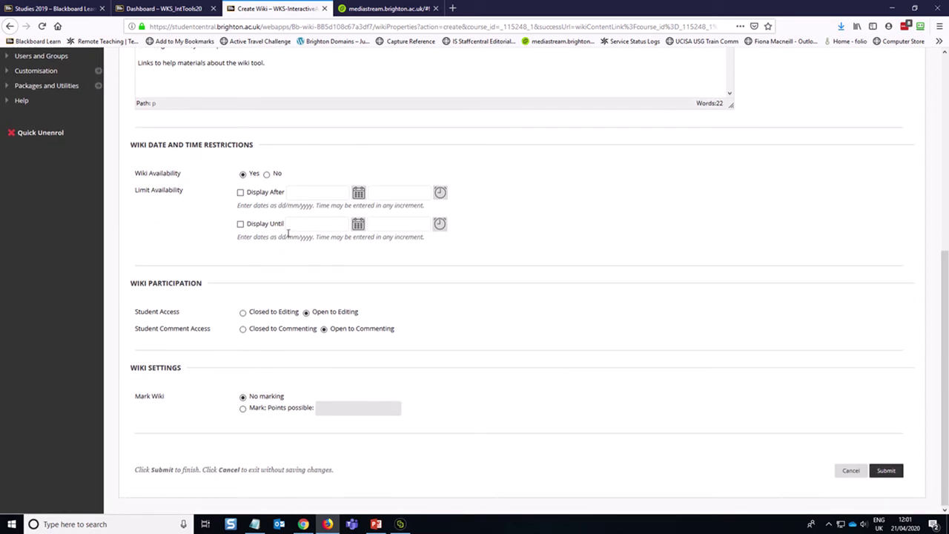
pyautogui.scroll(1, 432, 327)
pyautogui.scroll(-1, 429, 327)
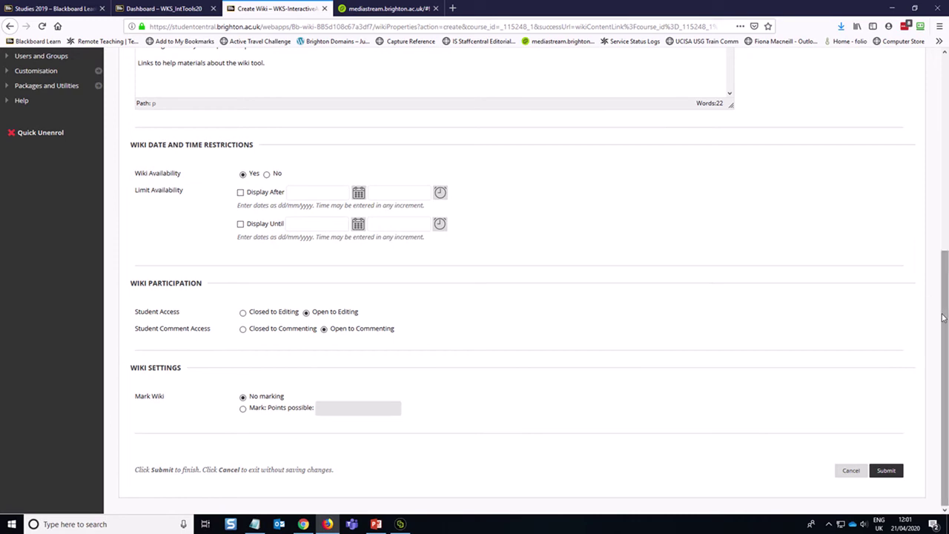
pyautogui.moveTo(942, 317); pyautogui.dragTo(944, 270)
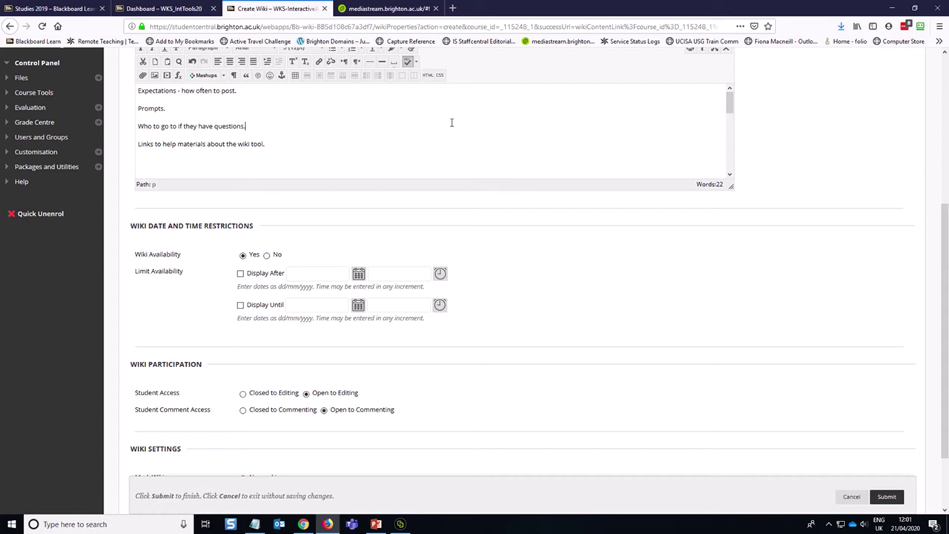
# - Save the Weekly Lab Notes wiki and select it as the link target
pyautogui.scroll(-2, 686, 245)
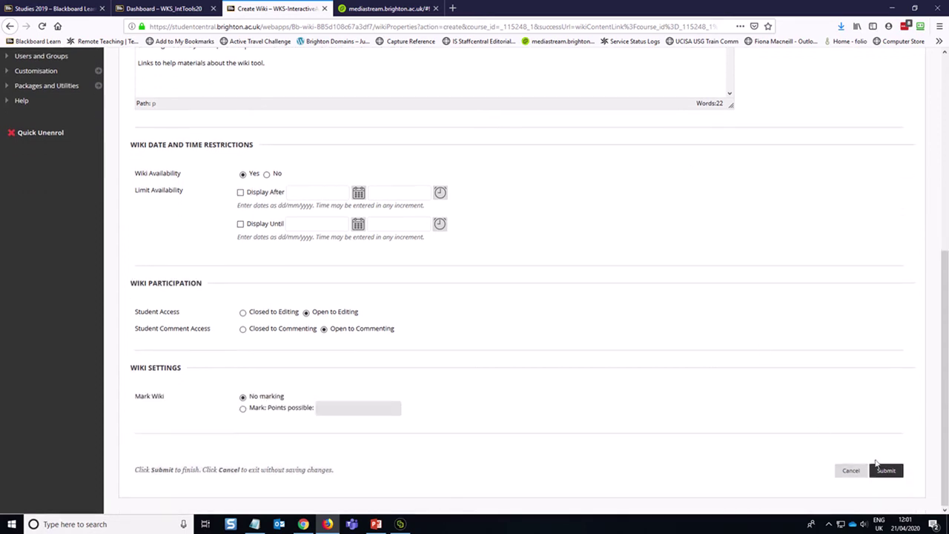
pyautogui.click(885, 470)
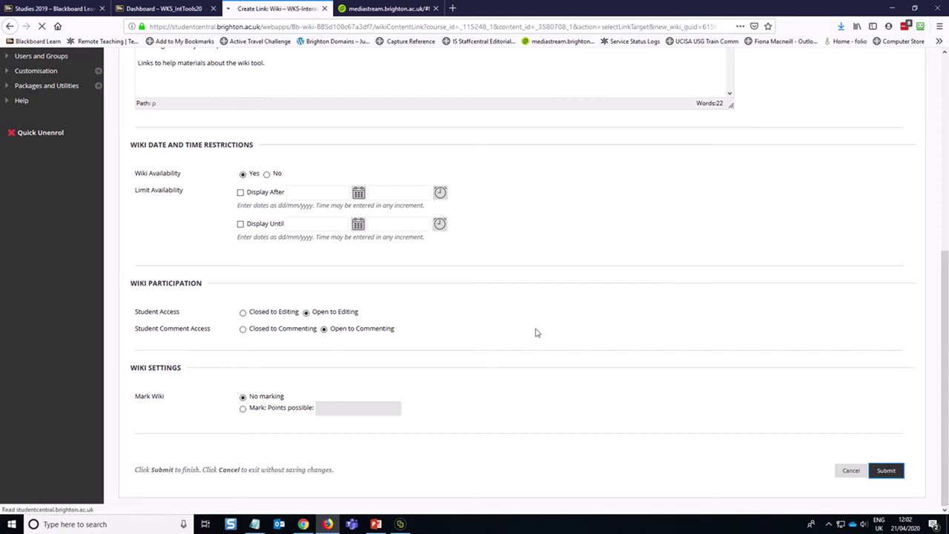
pyautogui.scroll(-1, 516, 315)
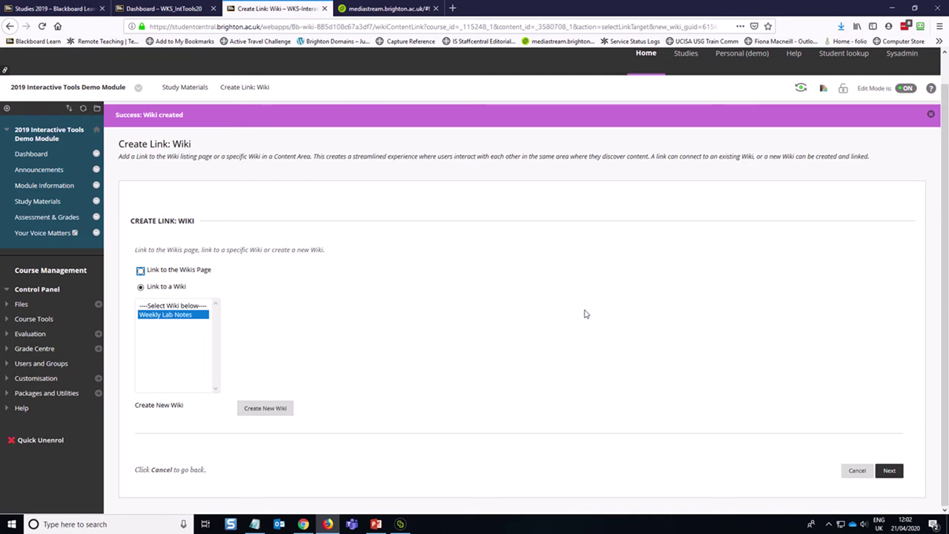
pyautogui.click(889, 470)
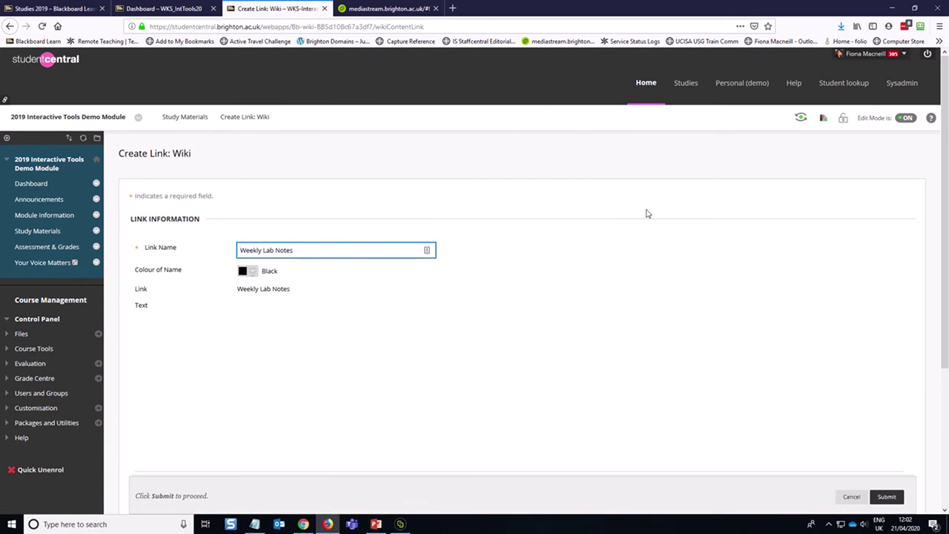
# - Enlarge the link's description editor showing the instructions and submit the link
pyautogui.scroll(-1, 646, 213)
pyautogui.scroll(-2, 756, 212)
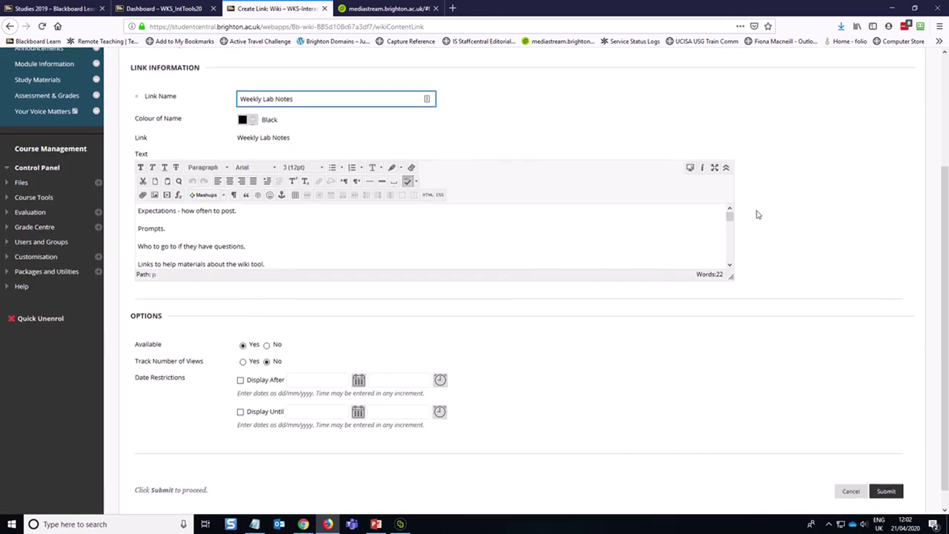
pyautogui.moveTo(730, 216)
pyautogui.mouseDown()
pyautogui.moveTo(730, 230)
pyautogui.moveTo(729, 212)
pyautogui.mouseUp()
pyautogui.moveTo(731, 277); pyautogui.dragTo(731, 298)
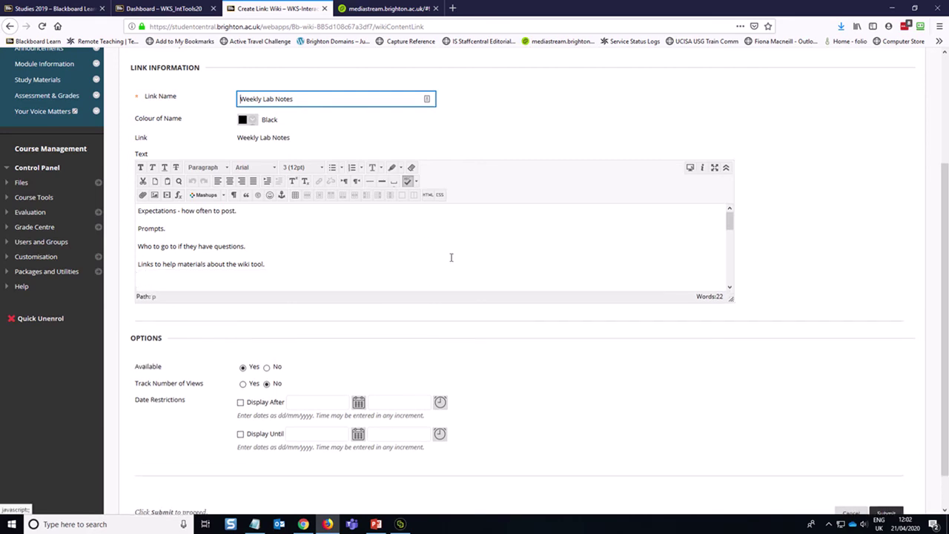
pyautogui.scroll(-1, 867, 330)
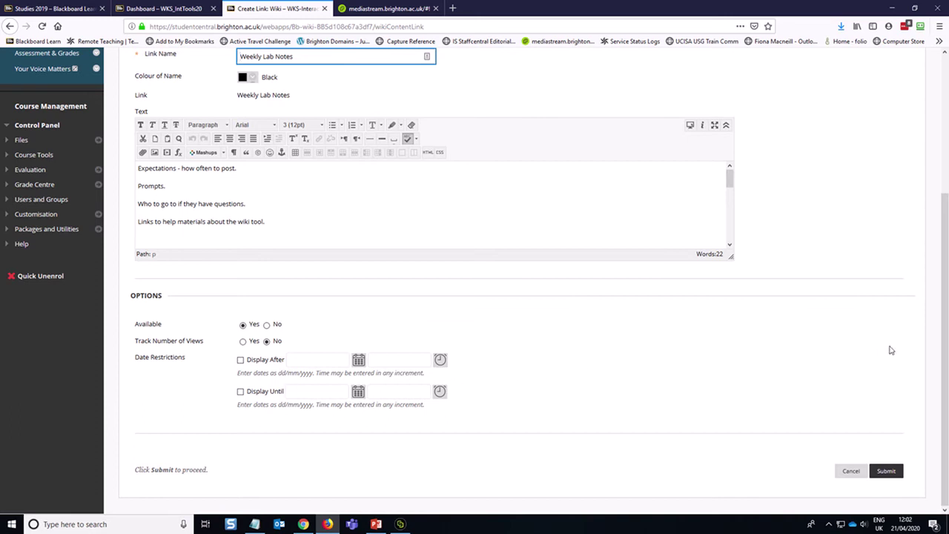
pyautogui.click(890, 475)
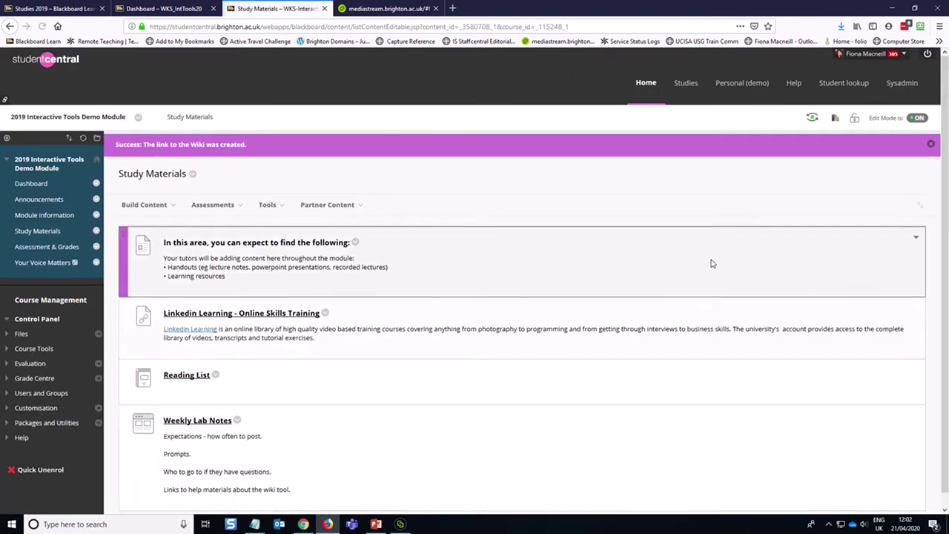
# - Reorder Study Materials so Weekly Lab Notes sits above the introductory item, then confirm
pyautogui.scroll(-1, 445, 333)
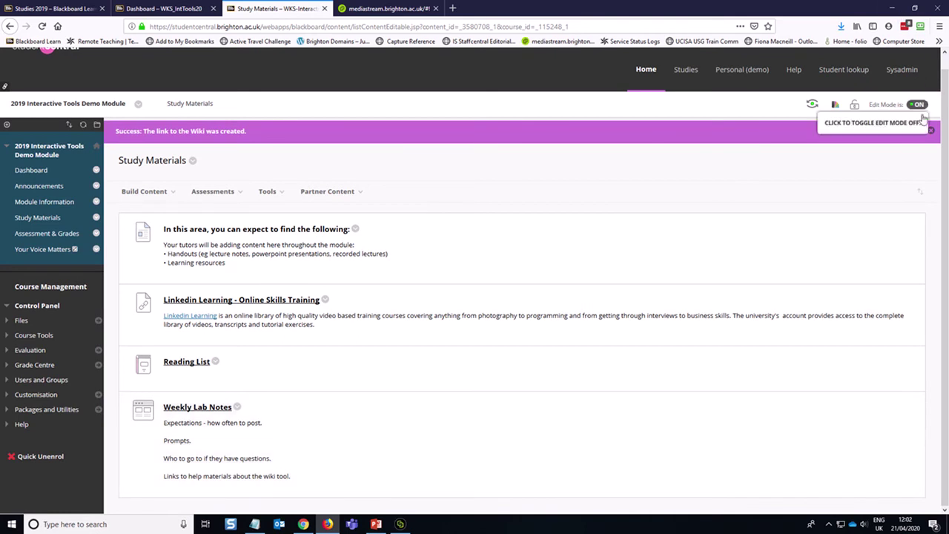
pyautogui.click(921, 197)
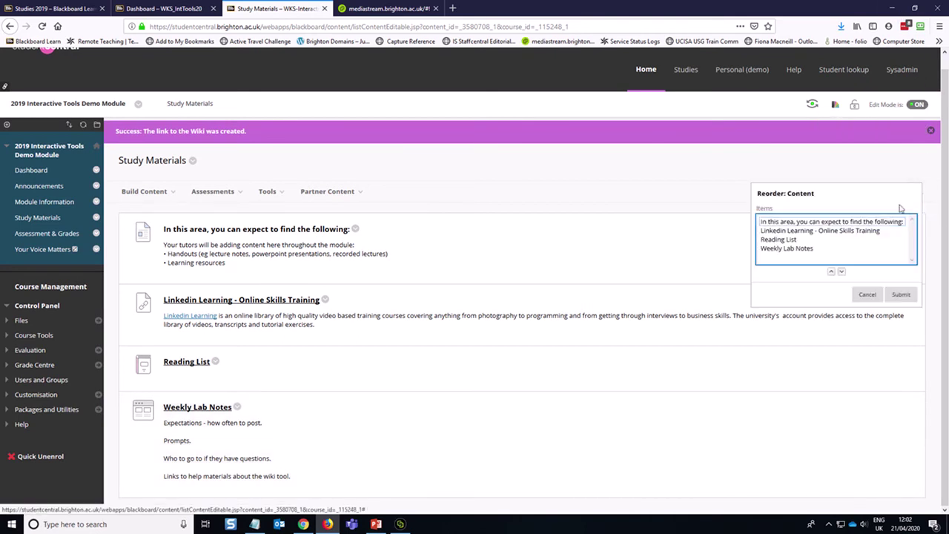
pyautogui.click(820, 249)
pyautogui.click(830, 272)
pyautogui.click(830, 271)
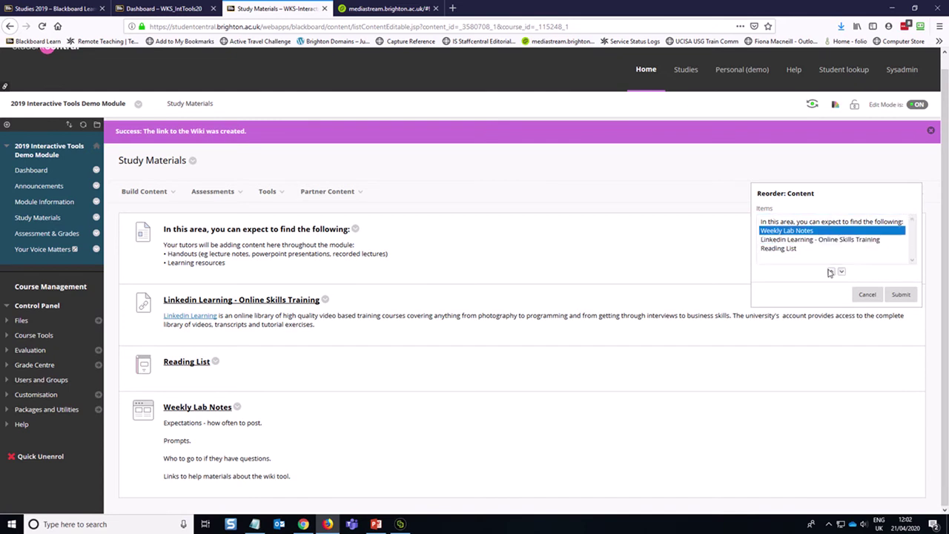
pyautogui.click(830, 271)
pyautogui.click(897, 295)
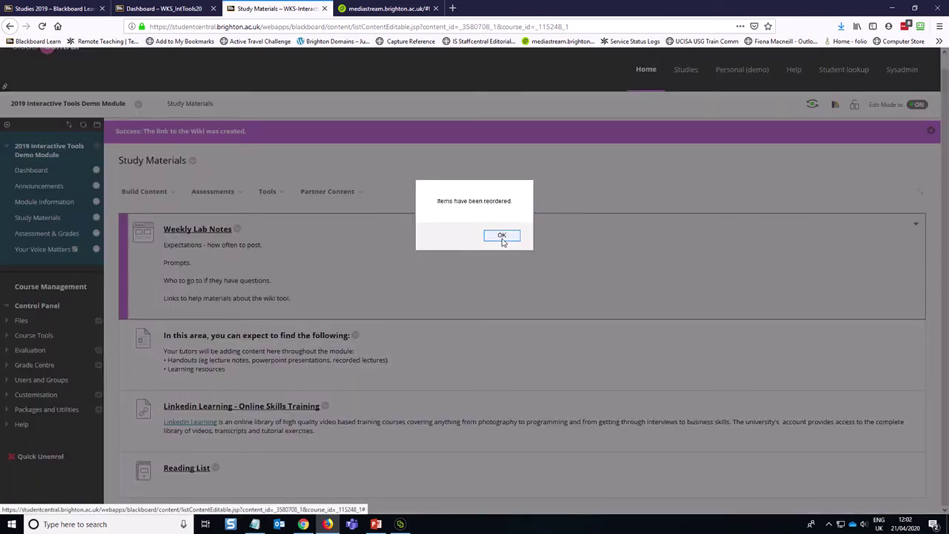
pyautogui.click(501, 236)
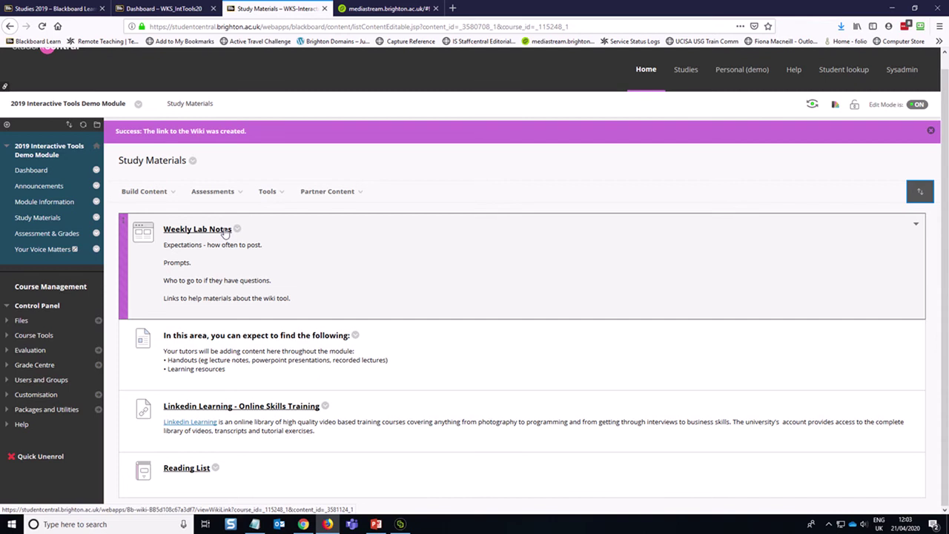
# - Open Weekly Lab Notes and name a new page 'Week 1 - Lab Notes and Observations'
pyautogui.click(186, 233)
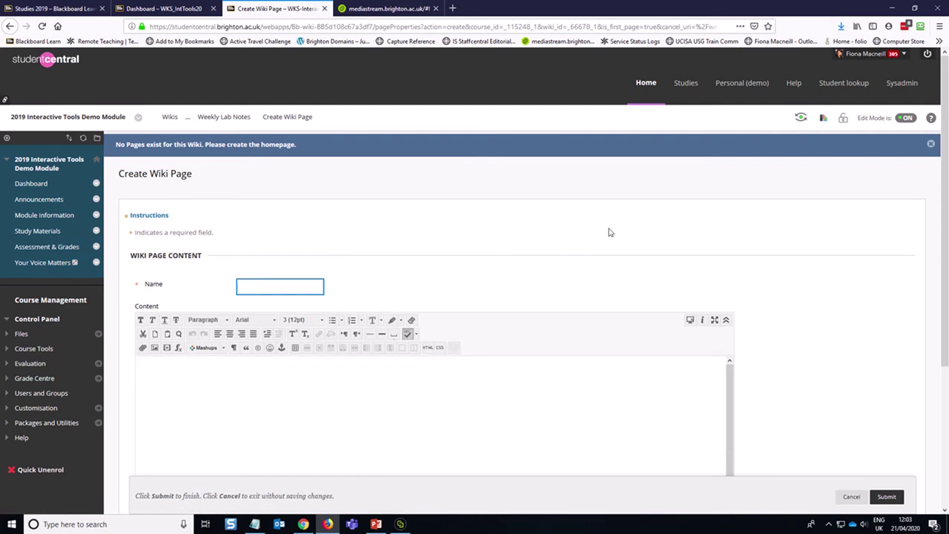
pyautogui.scroll(-1, 239, 226)
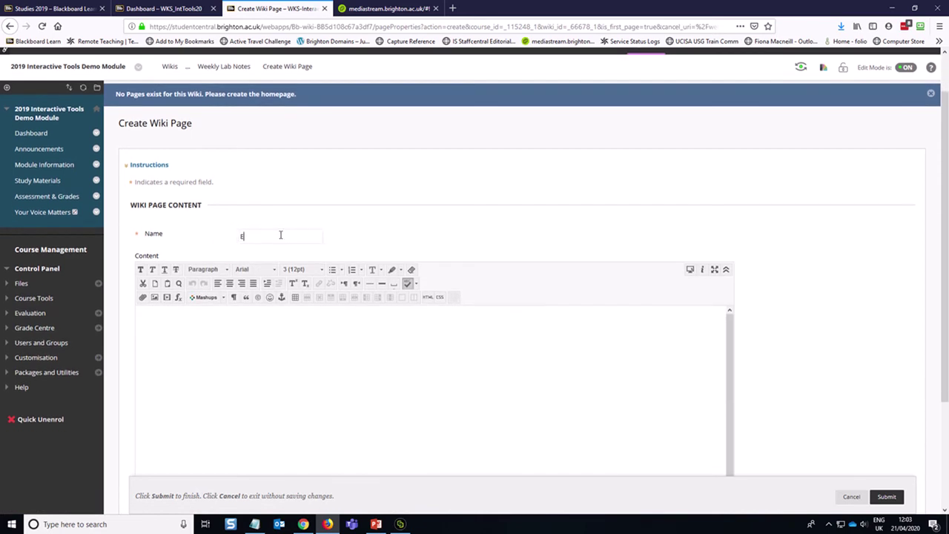
pyautogui.write('We')
pyautogui.write('ek 1 - Lab Notes and')
pyautogui.write(' Observation')
pyautogui.click(366, 354)
pyautogui.click(325, 237)
pyautogui.write('s')
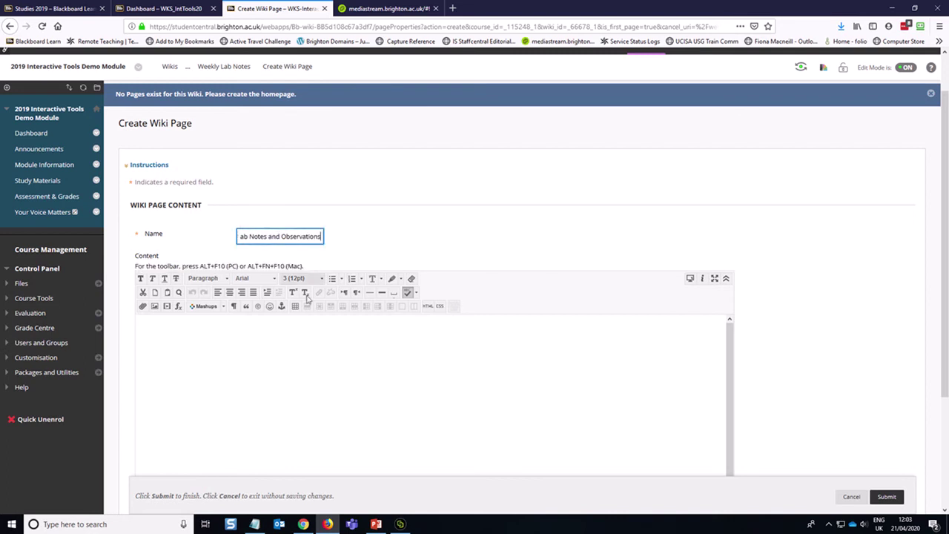
# - Write a bold 'Prompt 1' heading followed by an 'Answer here' line in the content
pyautogui.click(318, 333)
pyautogui.scroll(-1, 426, 186)
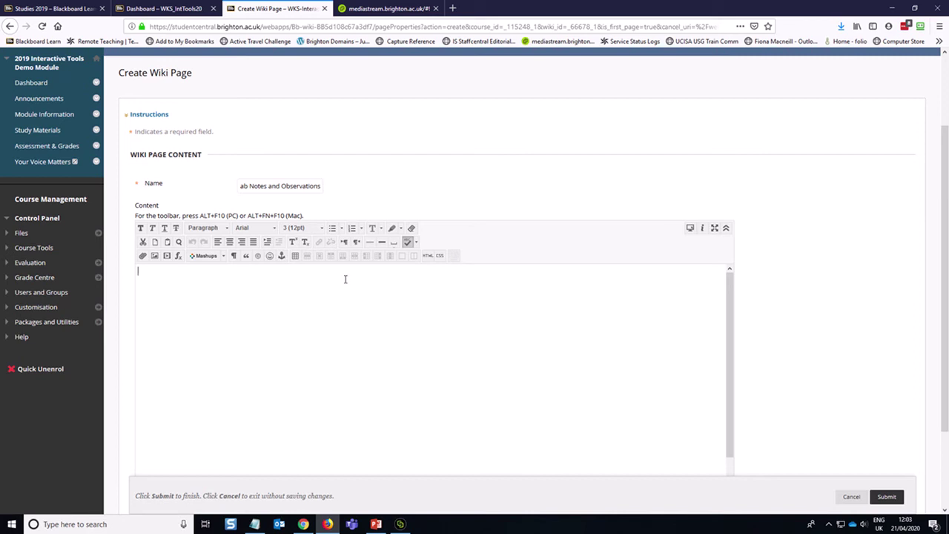
pyautogui.click(332, 228)
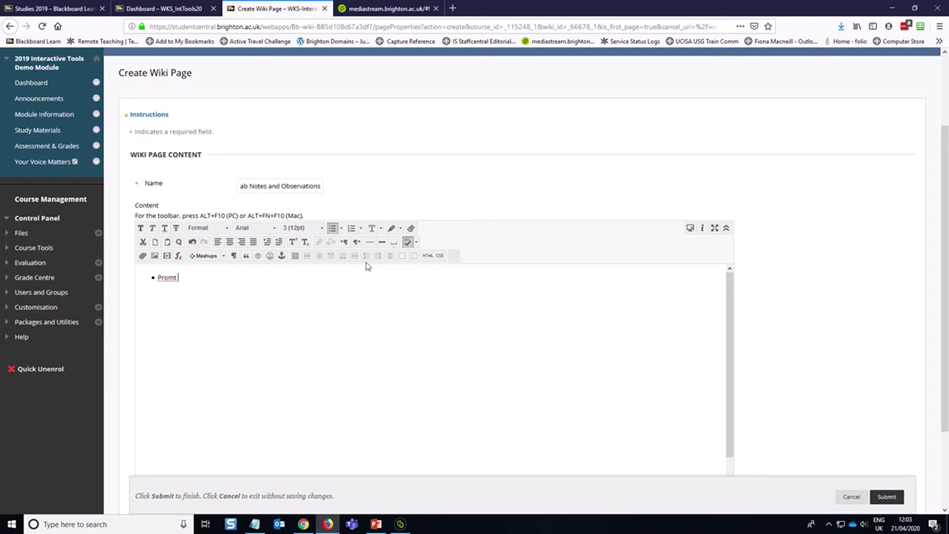
pyautogui.write('Prompt ')
pyautogui.write('mpt')
pyautogui.write('romt')
pyautogui.click(186, 277)
pyautogui.press('Return')
pyautogui.press('Tab')
pyautogui.press('Return')
pyautogui.press('Return')
pyautogui.press('Tab')
pyautogui.press('BackSpace')
pyautogui.press('Return')
pyautogui.press('BackSpace')
pyautogui.click(333, 229)
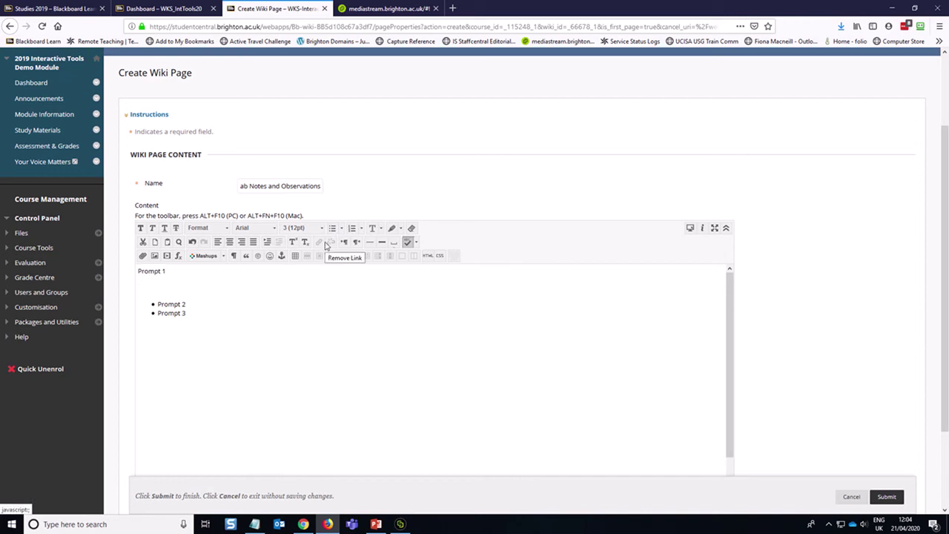
pyautogui.write('Answer here')
pyautogui.moveTo(169, 273); pyautogui.dragTo(123, 275)
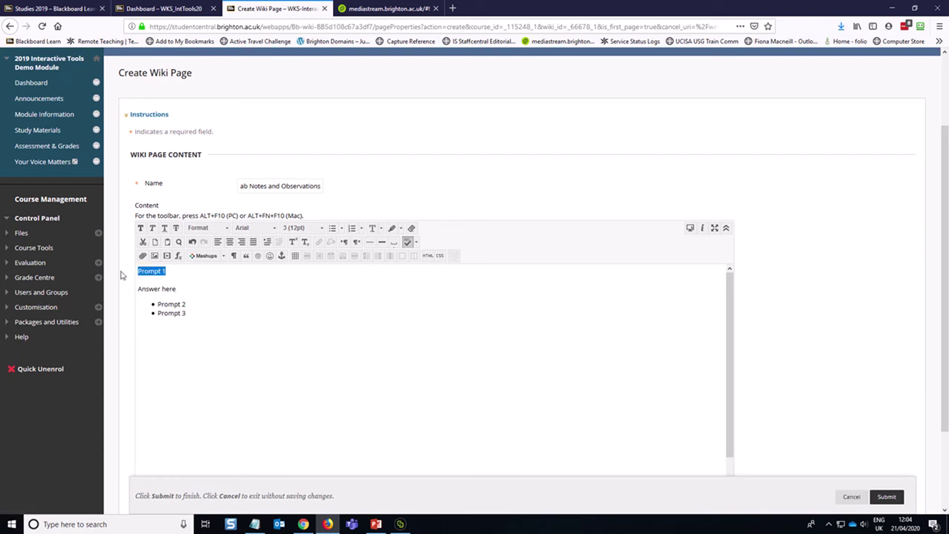
pyautogui.hotkey('ctrl', 'b')
# - Replace the draft Prompt 2 and 3 lines with a pasted copy of the Prompt 1 block
pyautogui.click(190, 313)
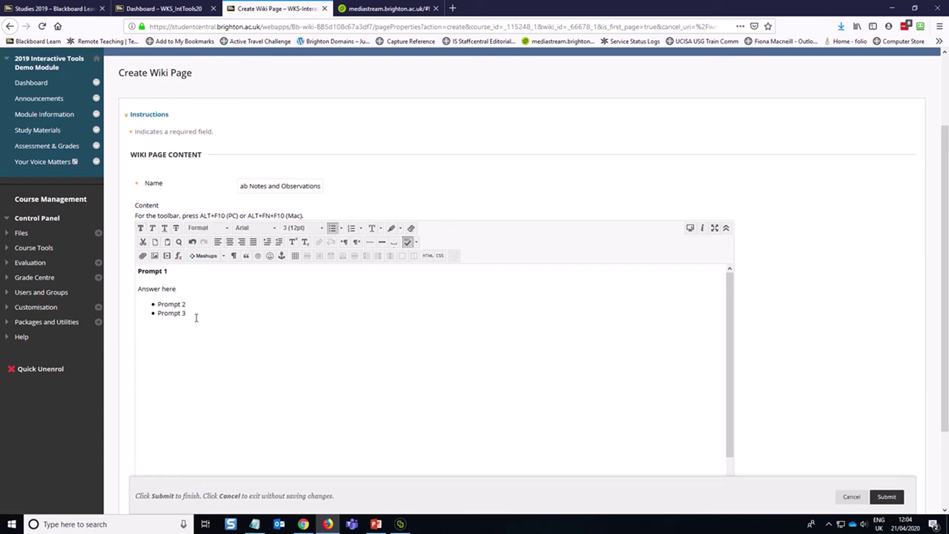
pyautogui.moveTo(189, 314); pyautogui.dragTo(133, 282)
pyautogui.hotkey('ctrl', 'c')
pyautogui.hotkey('shift', 'Tab')
pyautogui.click(193, 321)
pyautogui.press('BackSpace')
pyautogui.click(146, 305)
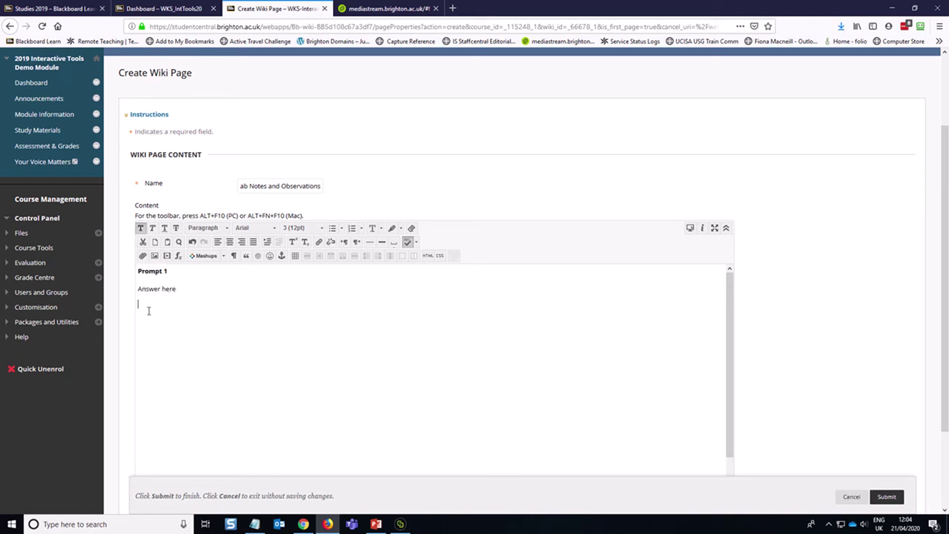
pyautogui.hotkey('ctrl', 'v')
pyautogui.hotkey('ctrl', 'v')
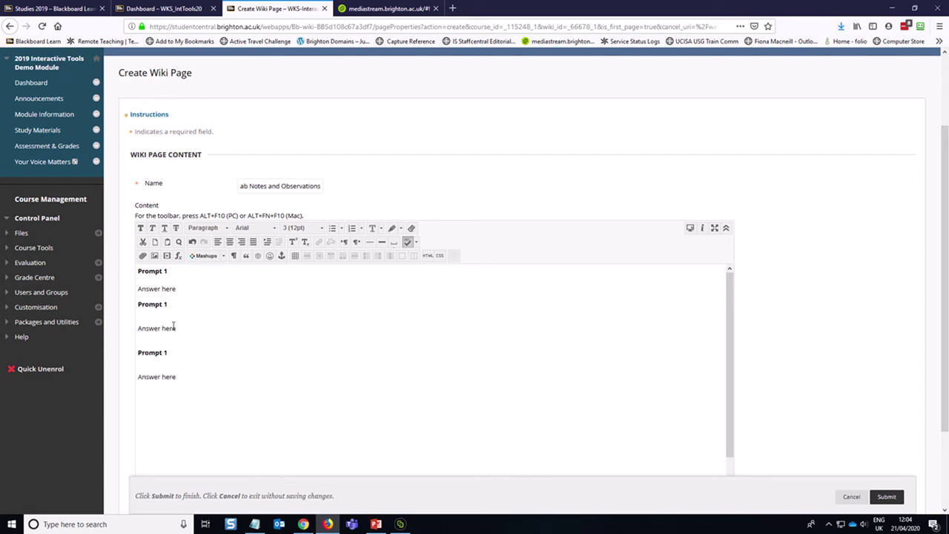
# - Space out the answer blocks, number the second heading Prompt 2, and save the page
pyautogui.click(177, 289)
pyautogui.press('Return')
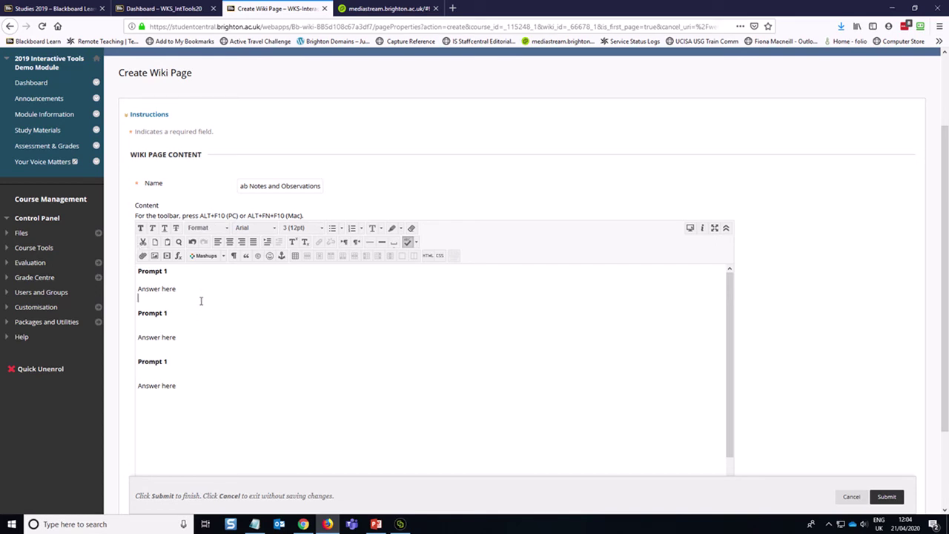
pyautogui.scroll(-3, 386, 334)
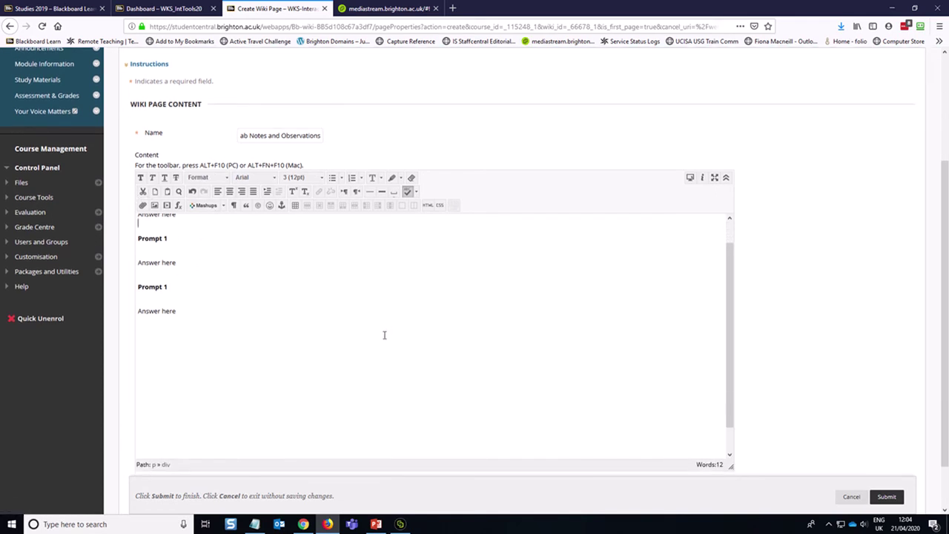
pyautogui.scroll(1, 384, 335)
pyautogui.scroll(-1, 763, 305)
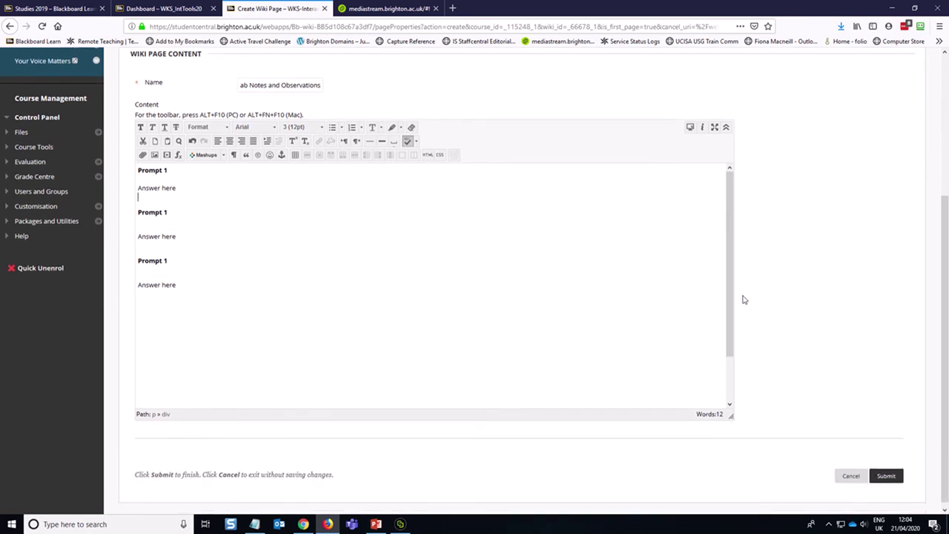
pyautogui.click(395, 193)
pyautogui.click(193, 211)
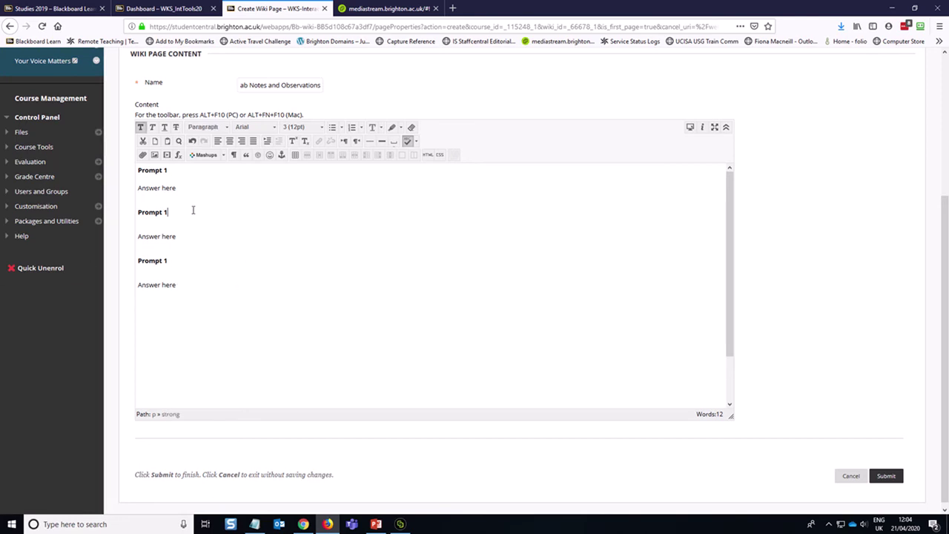
pyautogui.write('2')
pyautogui.click(884, 479)
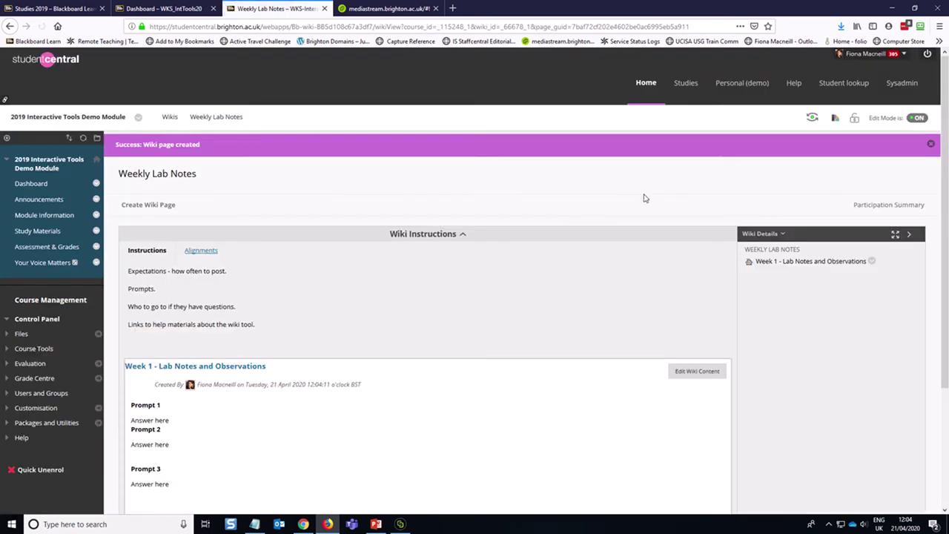
# - Scroll through the wiki to review the new Week 1 page listing
pyautogui.scroll(-1, 741, 215)
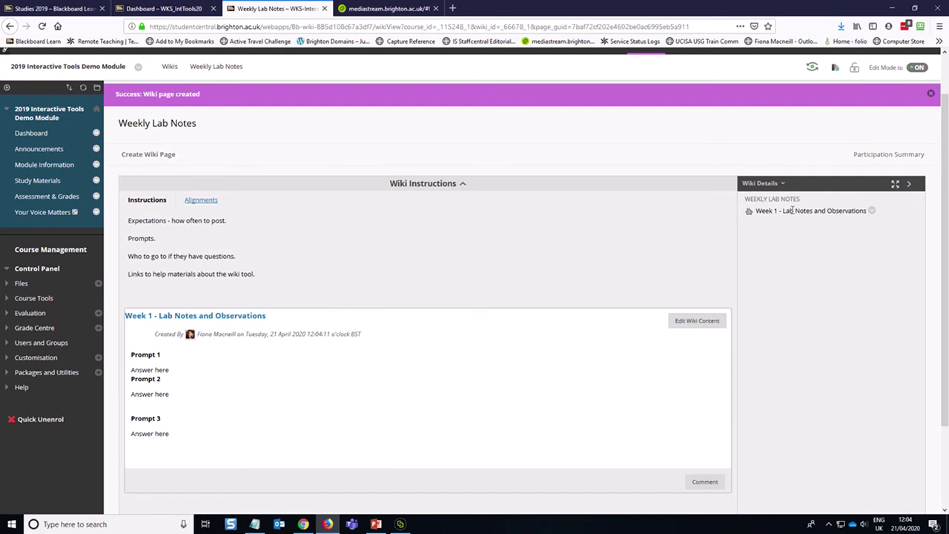
pyautogui.scroll(-2, 652, 269)
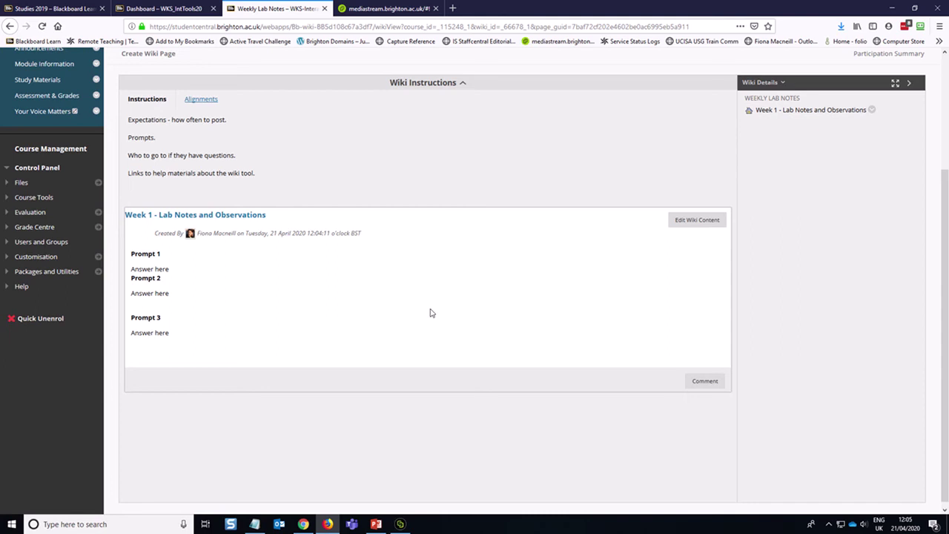
pyautogui.scroll(3, 480, 308)
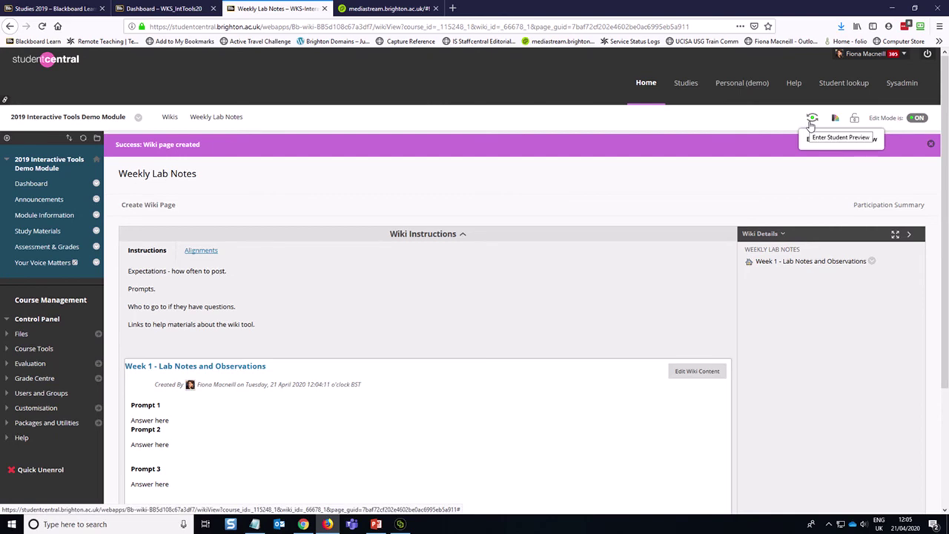
# - Enter Student Preview, go to Study Materials > Weekly Lab Notes, and edit the Week 1 page
pyautogui.click(811, 120)
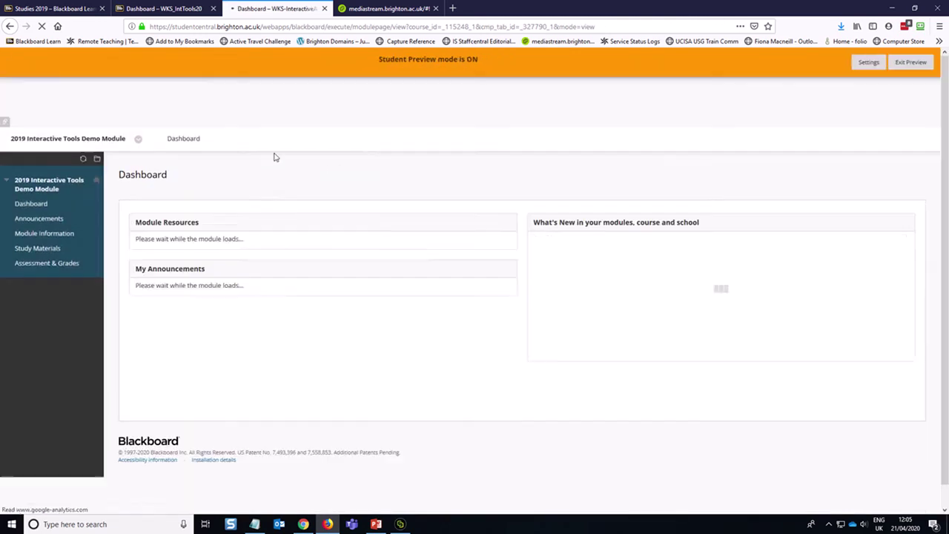
pyautogui.click(70, 194)
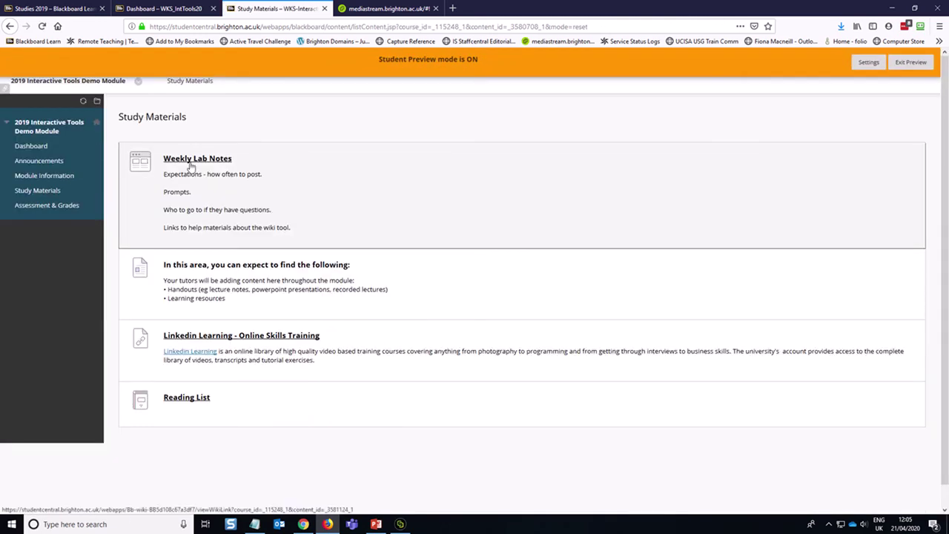
pyautogui.click(189, 160)
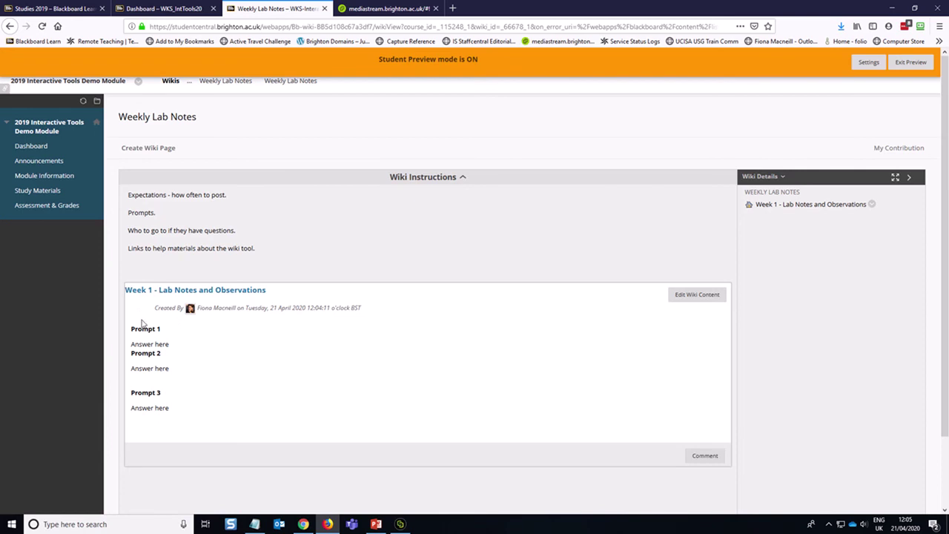
pyautogui.click(704, 296)
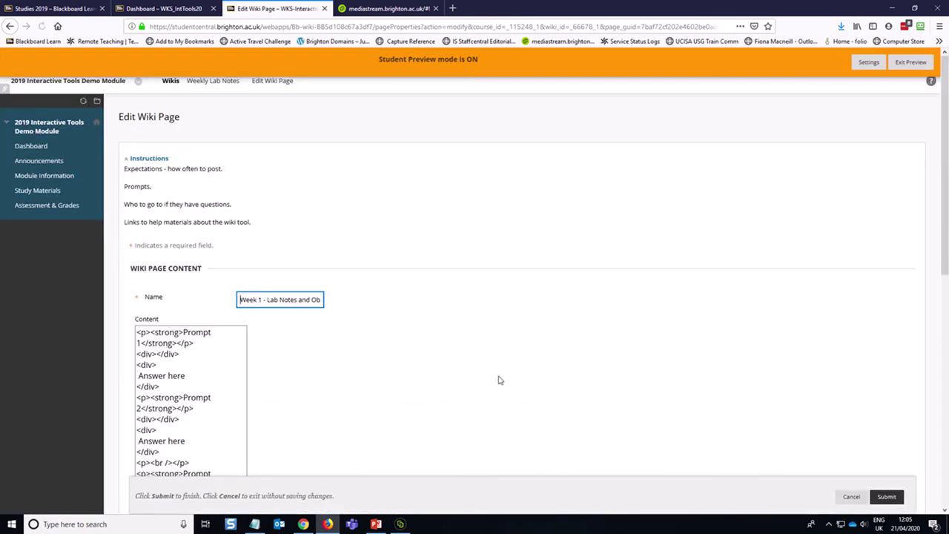
# - Answer Prompt 1 with a note about searching online to understand osmosis, then submit
pyautogui.scroll(-1, 449, 258)
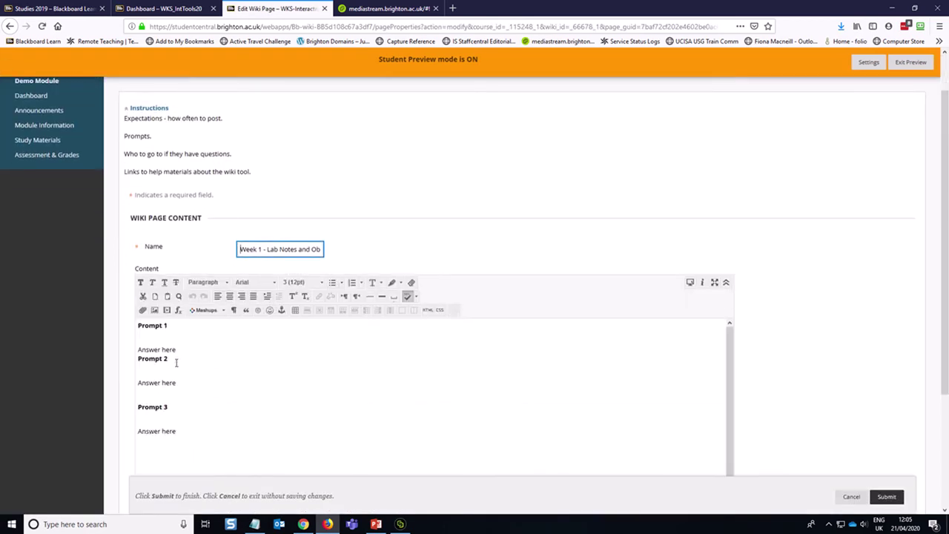
pyautogui.click(187, 349)
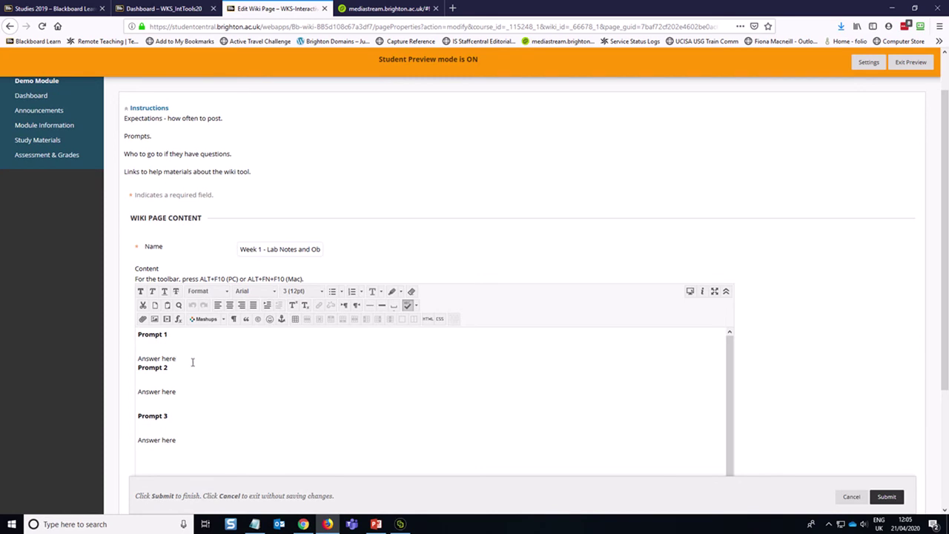
pyautogui.press('BackSpace')
pyautogui.press('BackSpace')
pyautogui.press('BackSpace')
pyautogui.press('BackSpace')
pyautogui.press('BackSpace')
pyautogui.press('BackSpace')
pyautogui.press('BackSpace')
pyautogui.press('BackSpace')
pyautogui.press('Return')
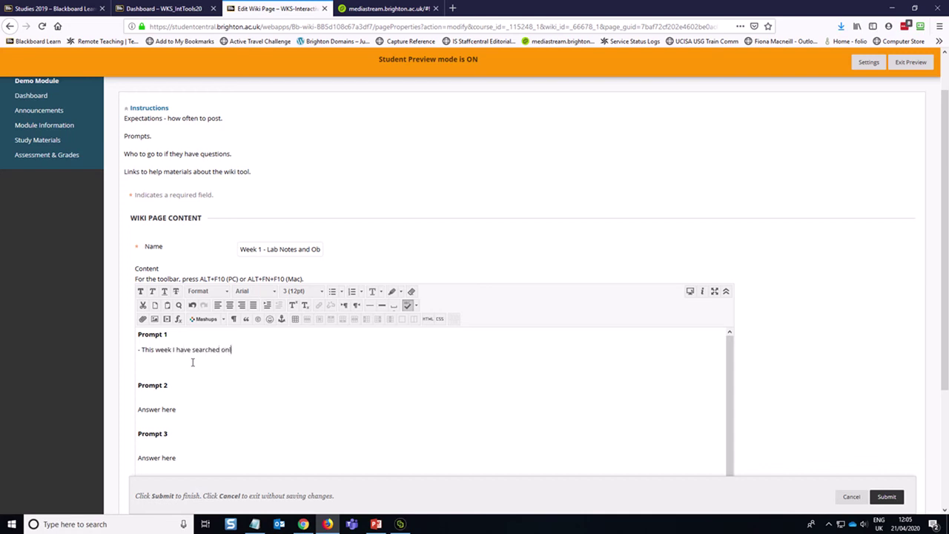
pyautogui.write('to')
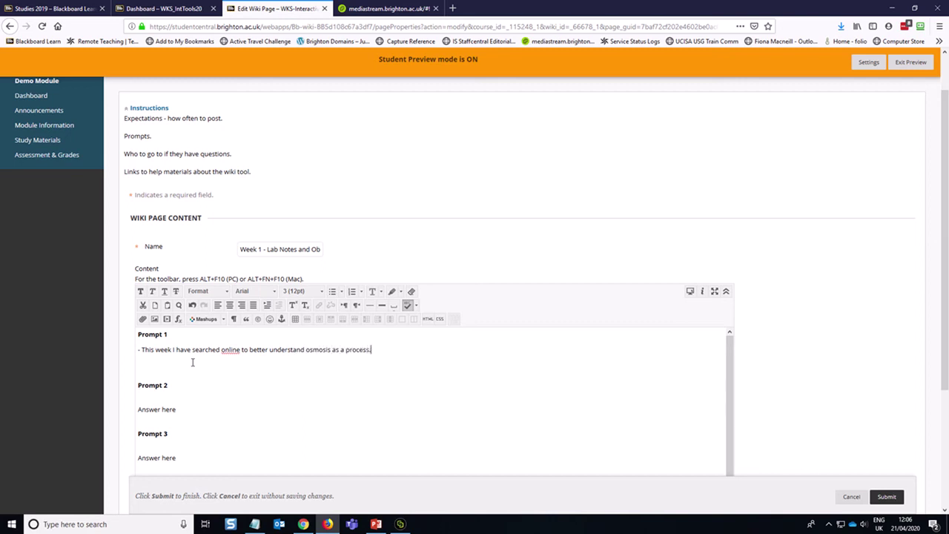
pyautogui.scroll(-1, 187, 385)
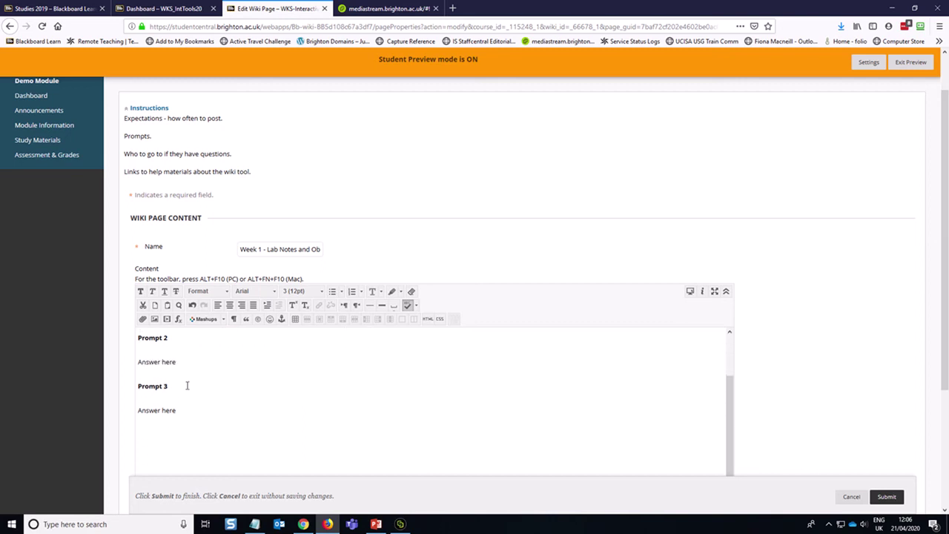
pyautogui.scroll(1, 187, 385)
pyautogui.scroll(-2, 777, 369)
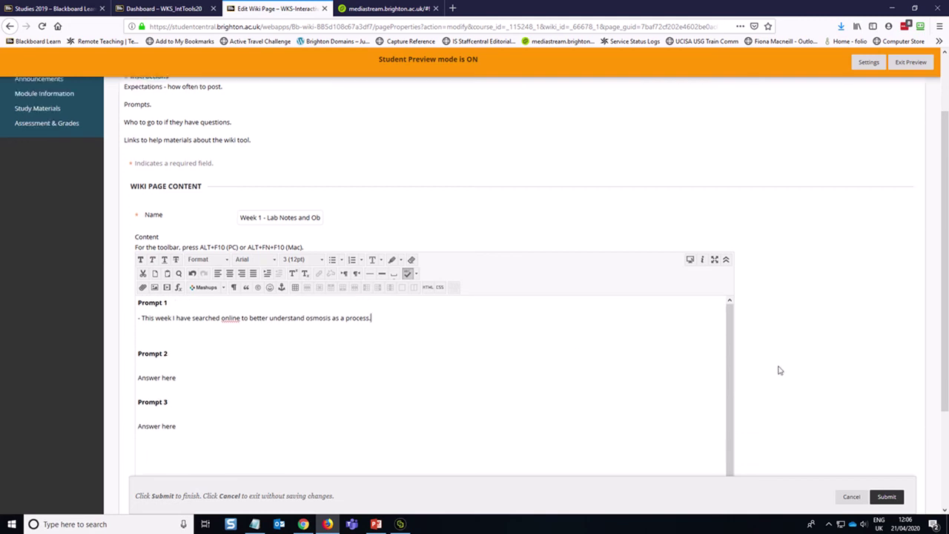
pyautogui.click(886, 489)
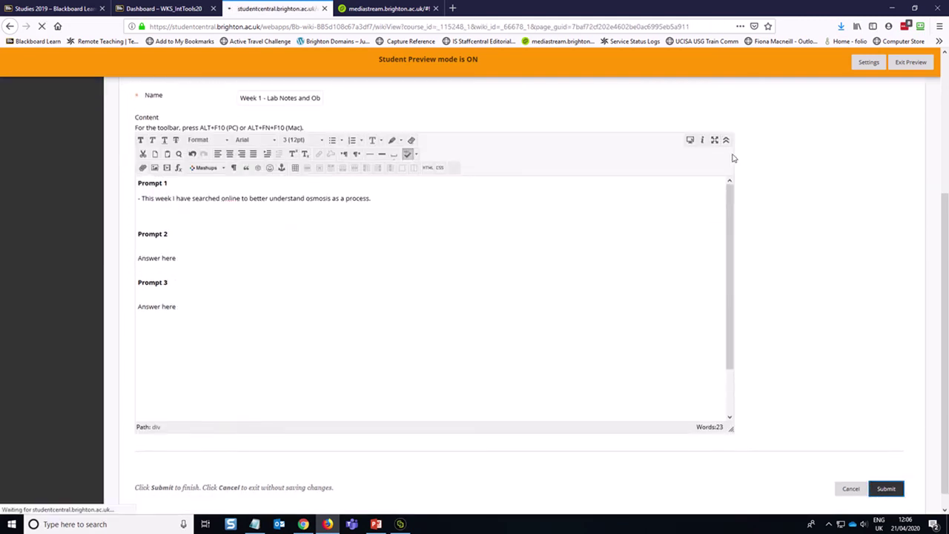
# - View My Contribution (15 words modified, 55%, one save) and check the Wiki Details user list
pyautogui.scroll(-1, 683, 126)
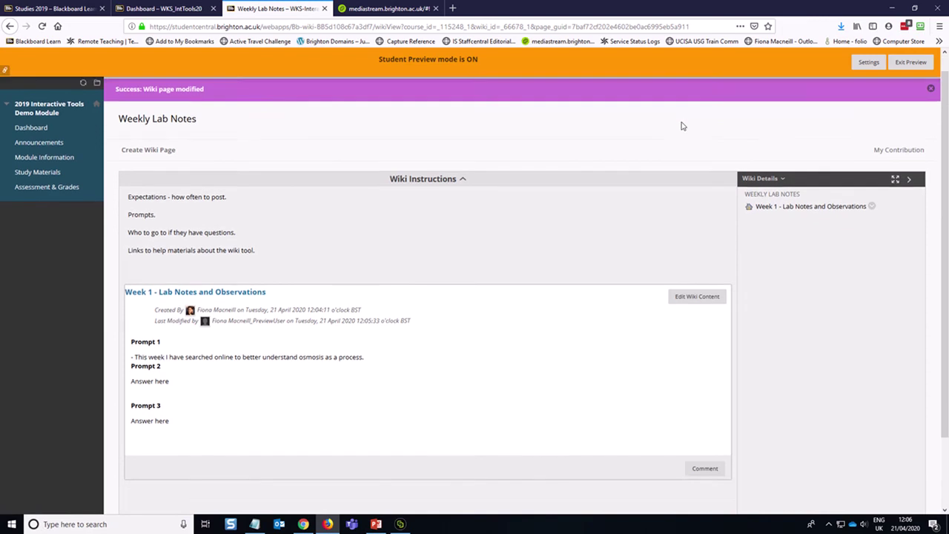
pyautogui.scroll(1, 752, 123)
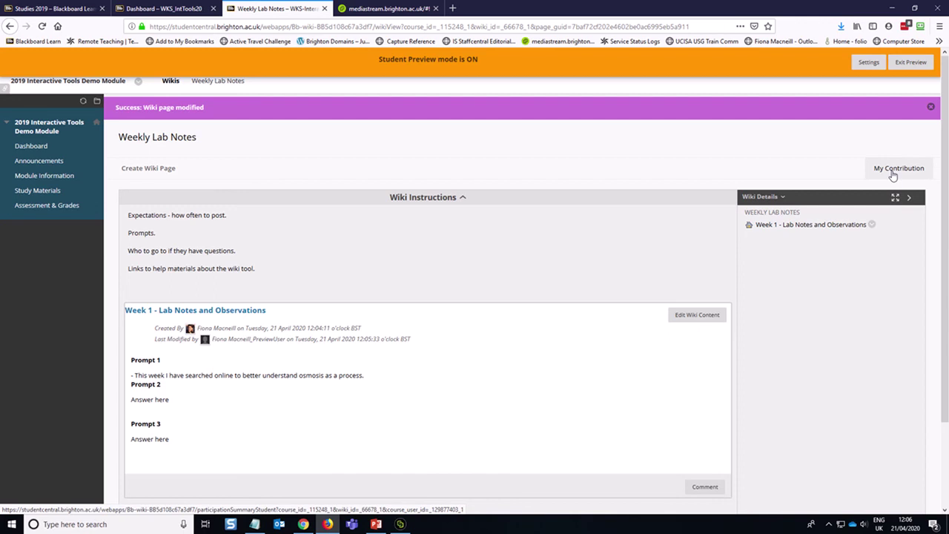
pyautogui.click(893, 171)
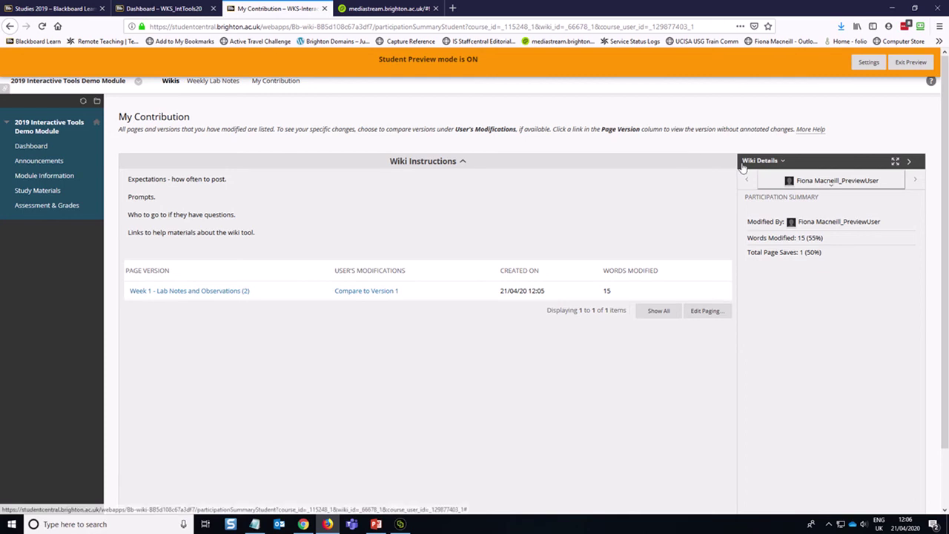
pyautogui.click(809, 180)
pyautogui.click(776, 252)
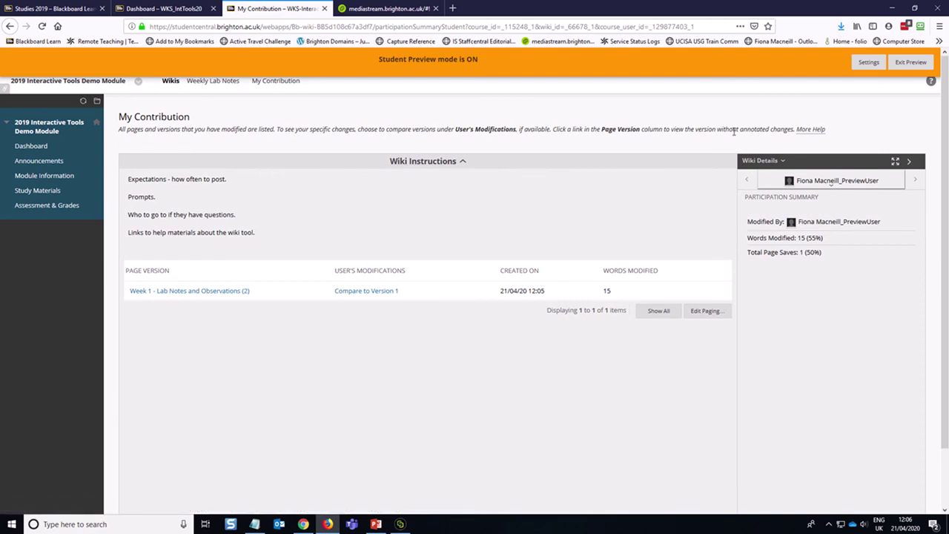
# - Exit student preview, keeping the preview user and its data, and open the Weekly Lab Notes wiki
pyautogui.click(907, 65)
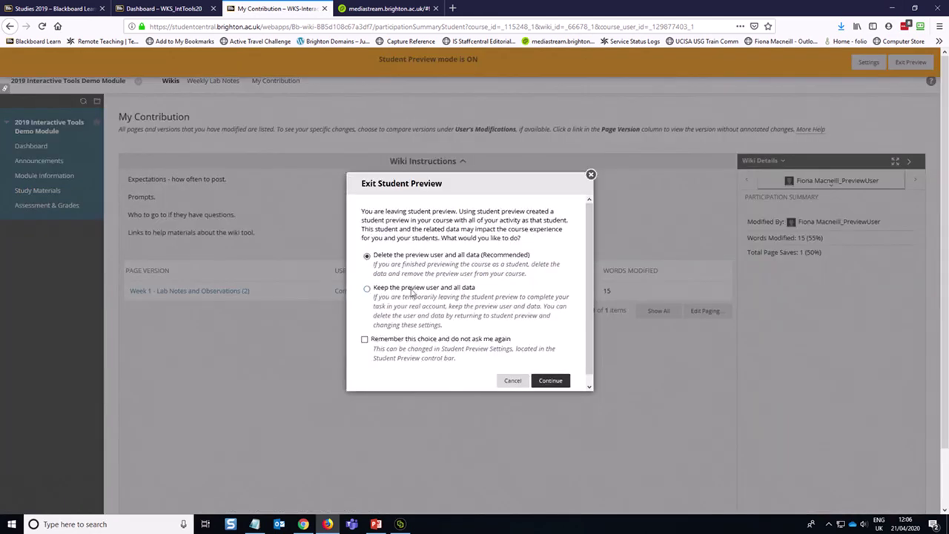
pyautogui.click(367, 289)
pyautogui.click(551, 381)
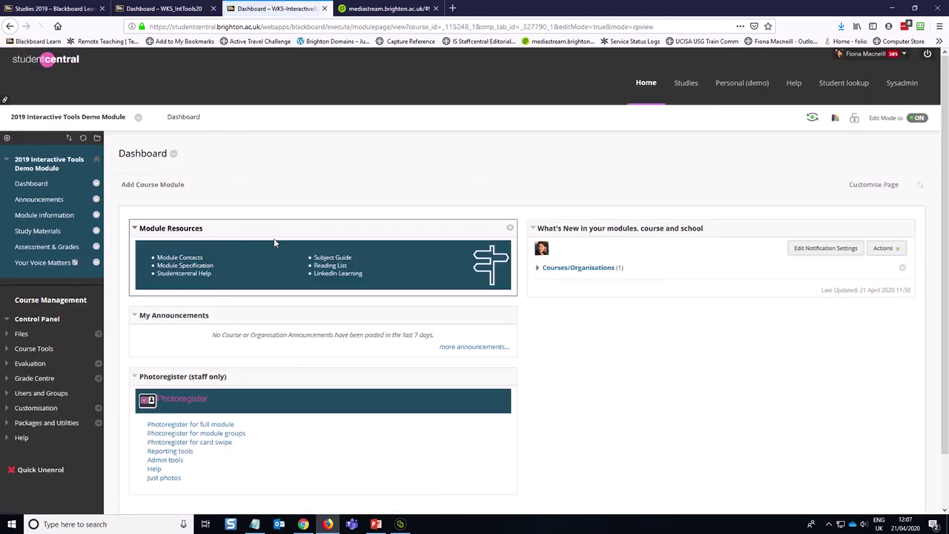
pyautogui.click(38, 232)
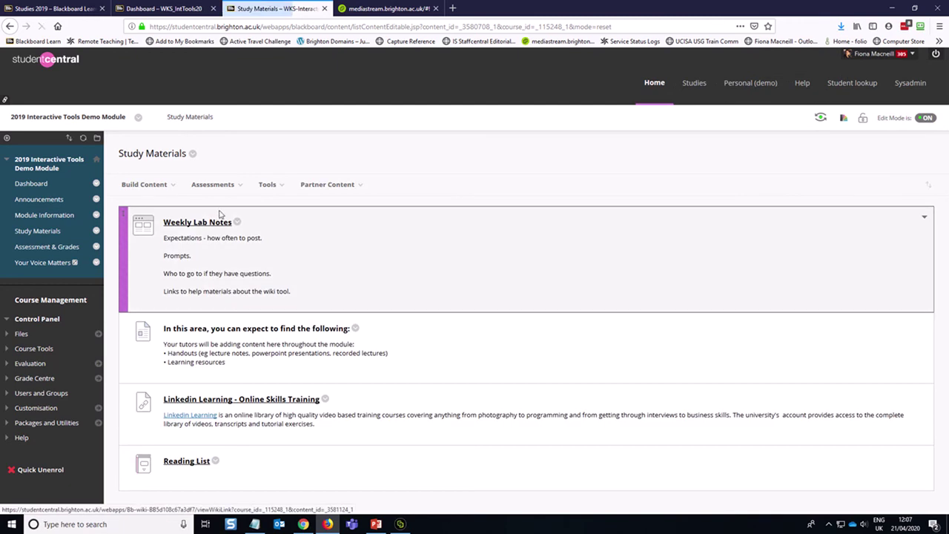
pyautogui.click(194, 229)
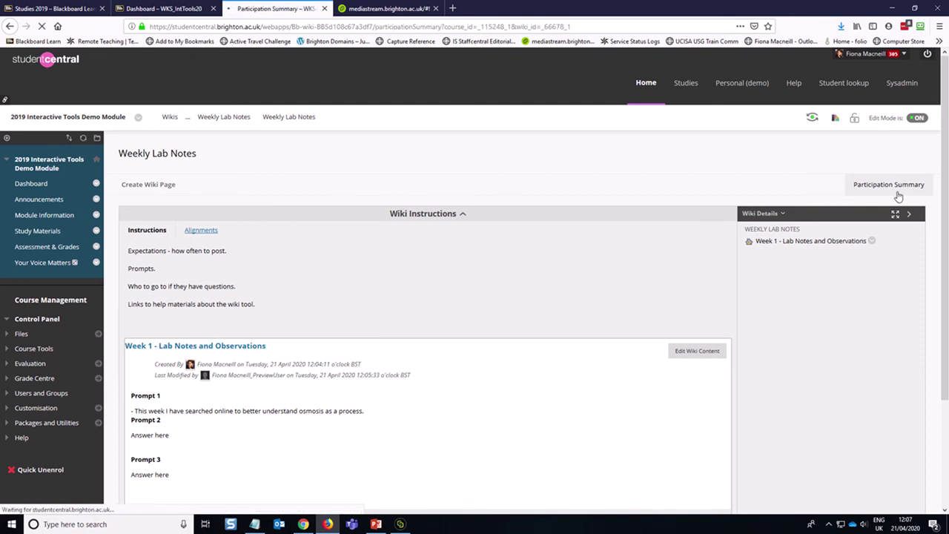
# - Open the preview student's contribution record and view their Version 2 of the Week 1 page
pyautogui.scroll(-3, 482, 250)
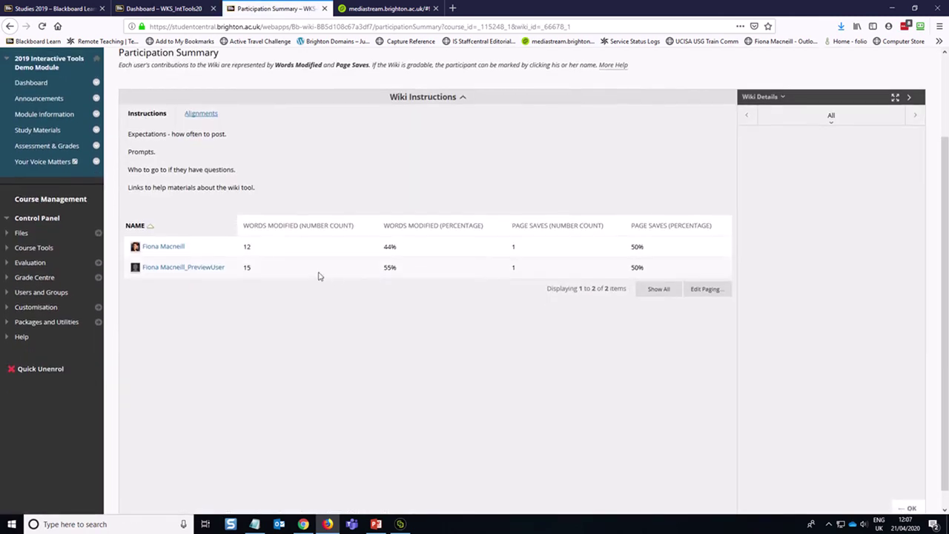
pyautogui.click(151, 270)
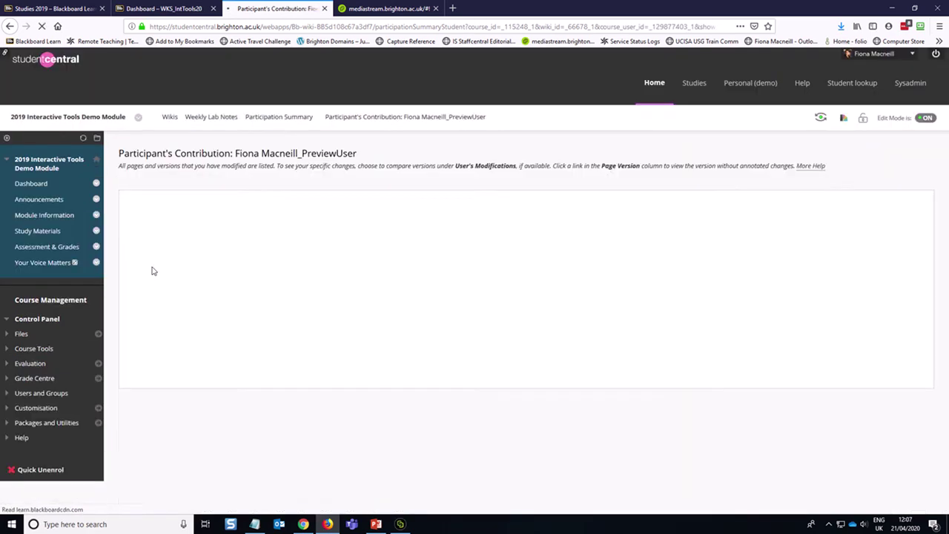
pyautogui.scroll(-1, 326, 256)
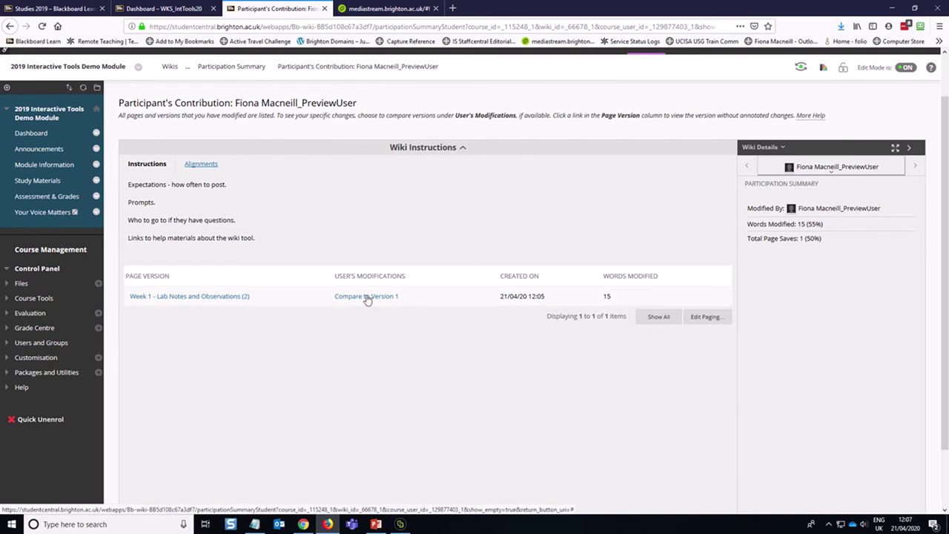
pyautogui.click(225, 297)
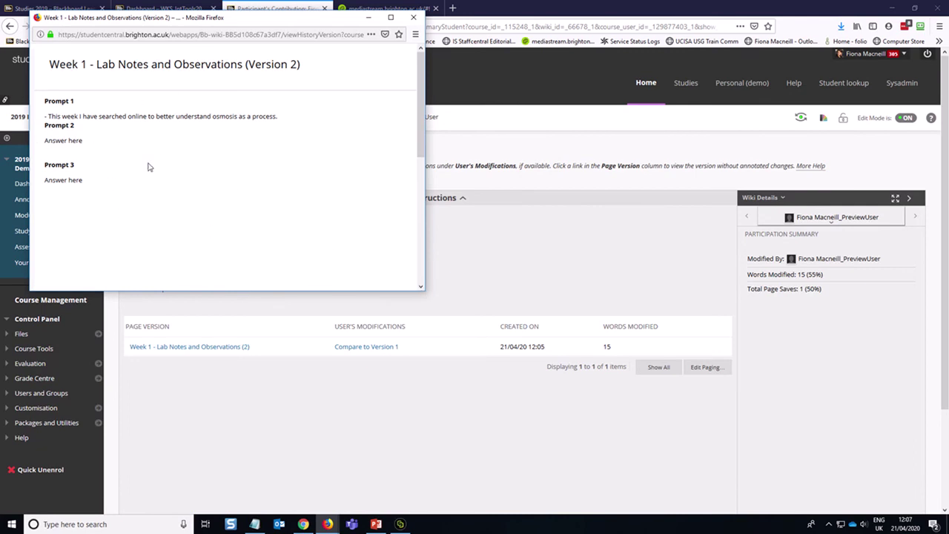
pyautogui.click(413, 17)
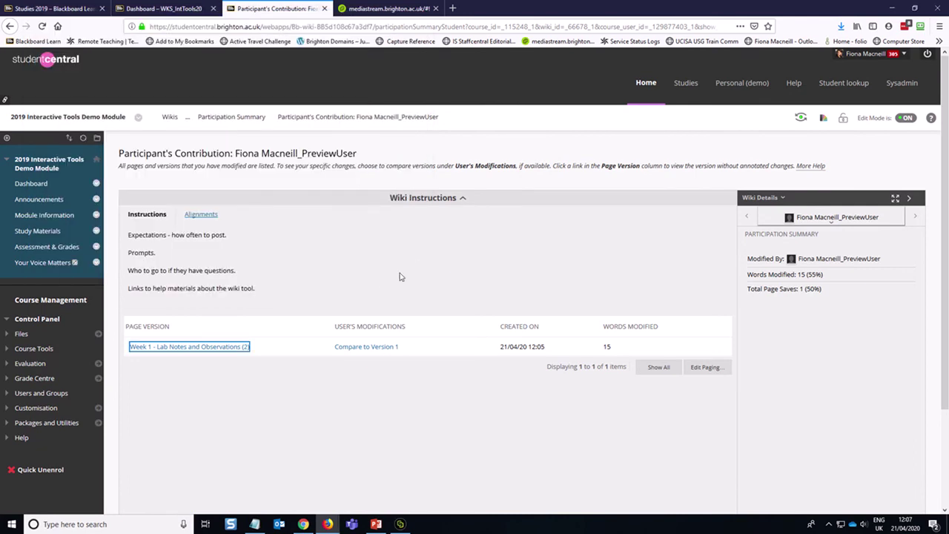
# - Compare the preview student's Version 2 edit with Version 1
pyautogui.click(358, 348)
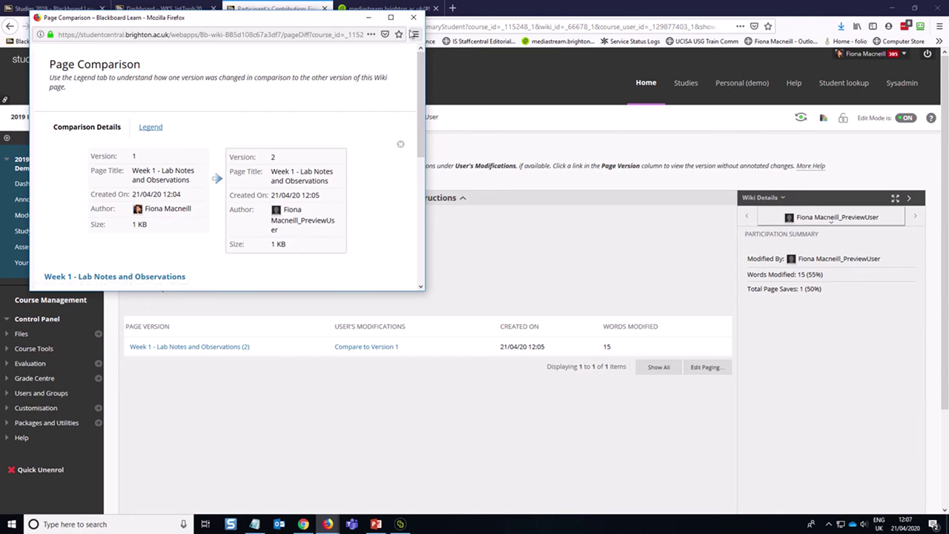
pyautogui.click(413, 17)
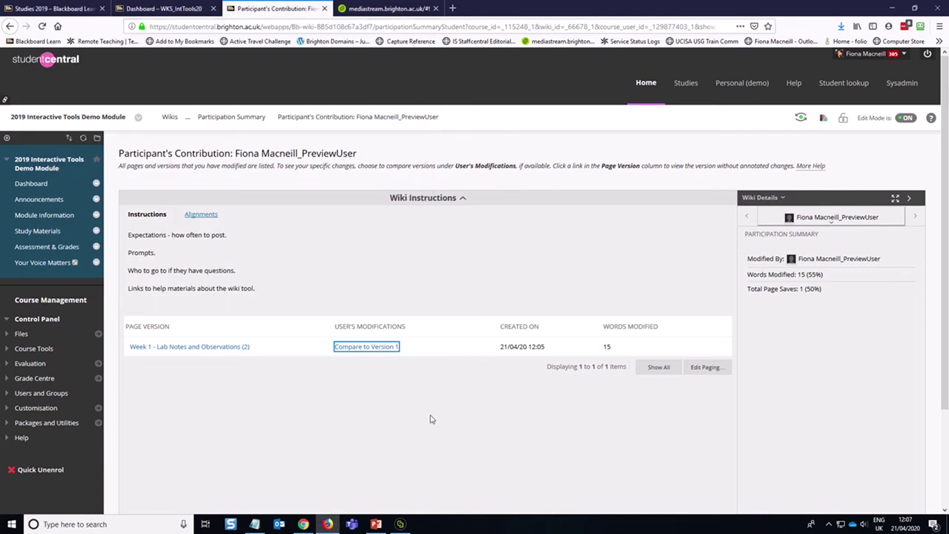
pyautogui.click(638, 335)
# - Open the module's Wikis list from Control Panel > Course Tools
pyautogui.click(34, 349)
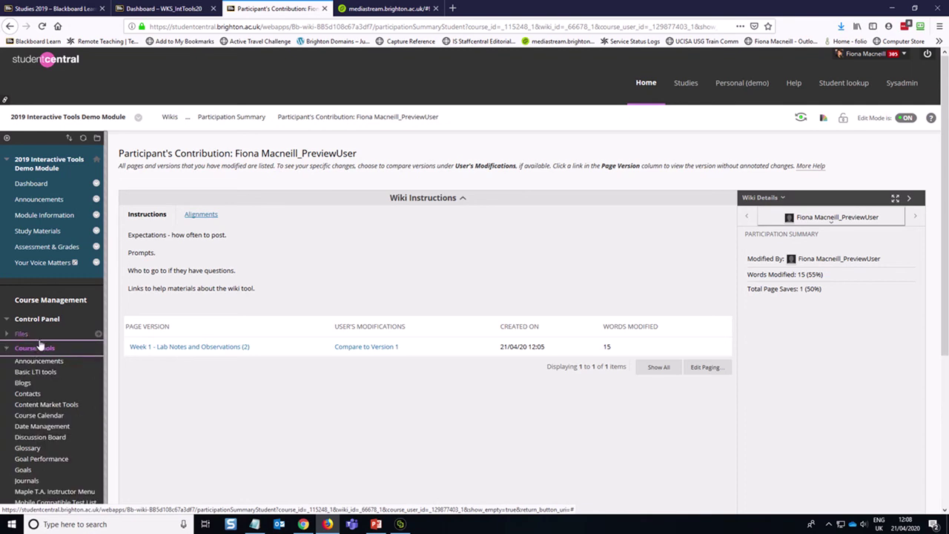
pyautogui.scroll(-1, 55, 351)
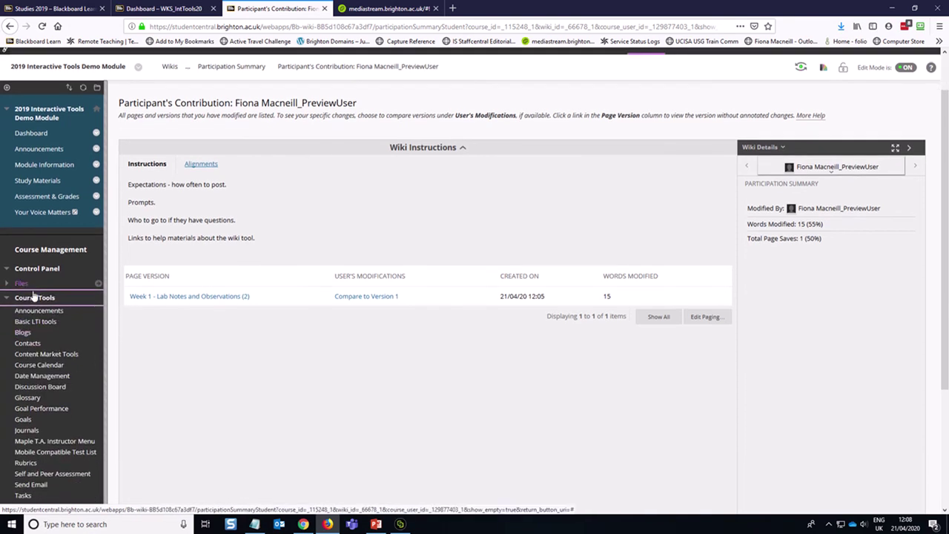
pyautogui.scroll(-4, 77, 314)
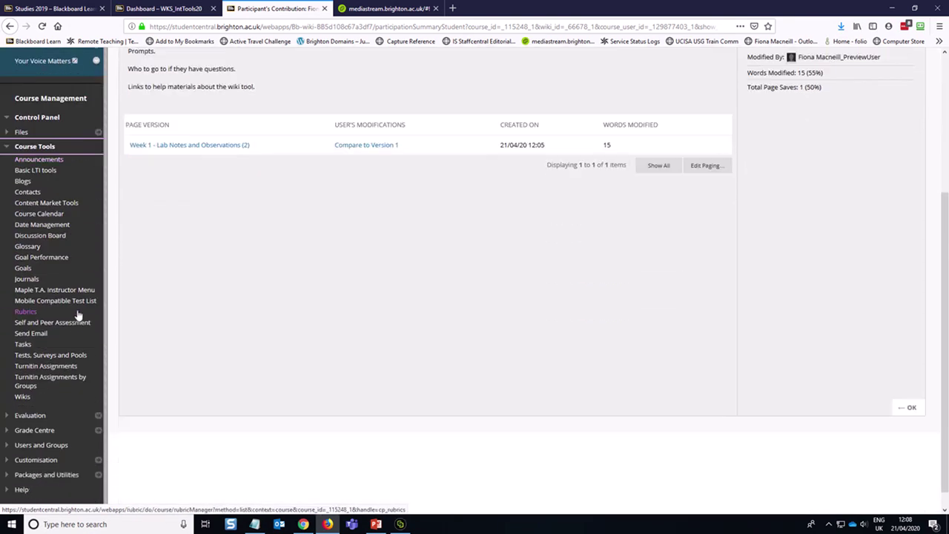
pyautogui.click(19, 398)
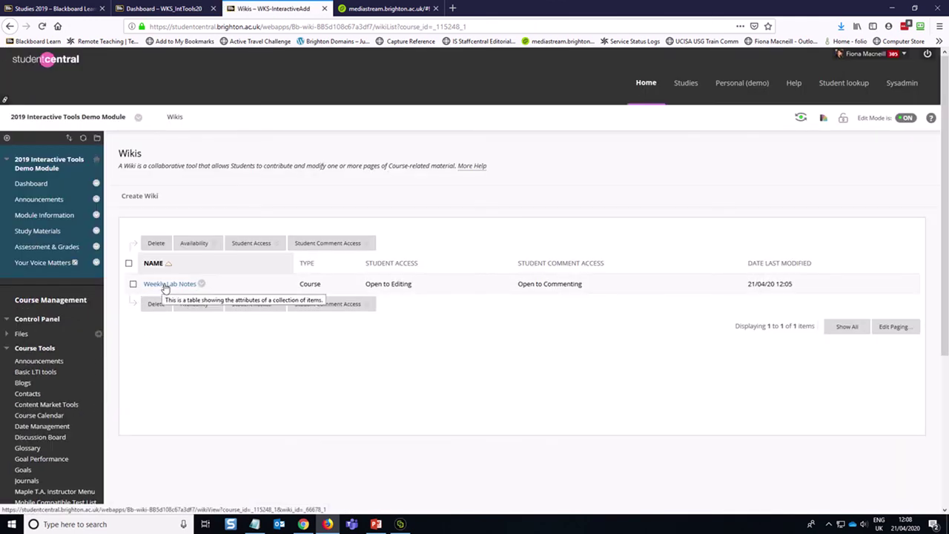
# - Open Edit Properties for Weekly Lab Notes and review its name, instructions and participation settings
pyautogui.click(201, 284)
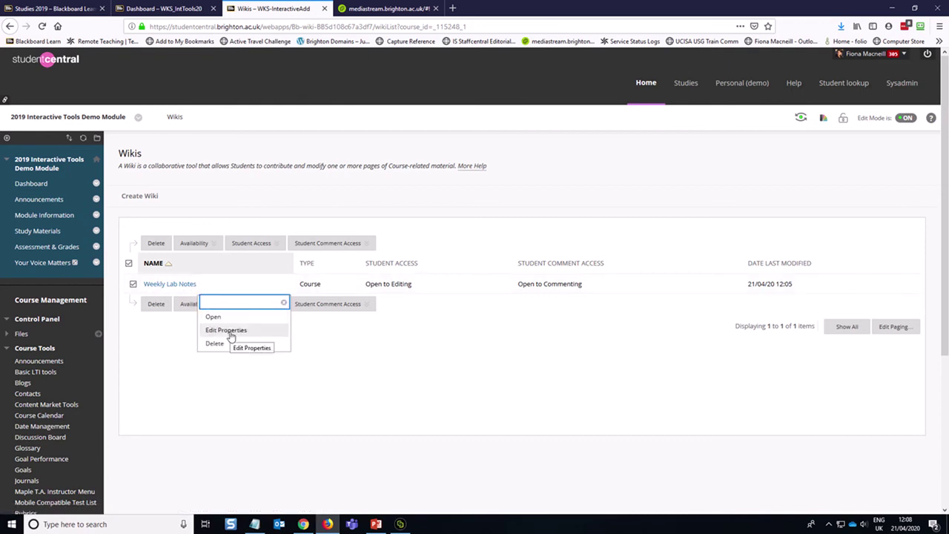
pyautogui.click(230, 332)
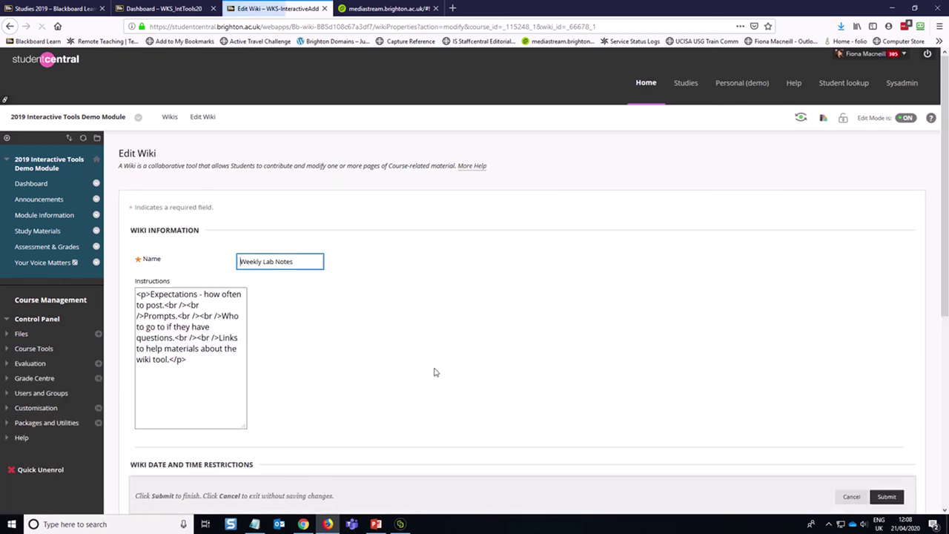
pyautogui.scroll(-5, 437, 372)
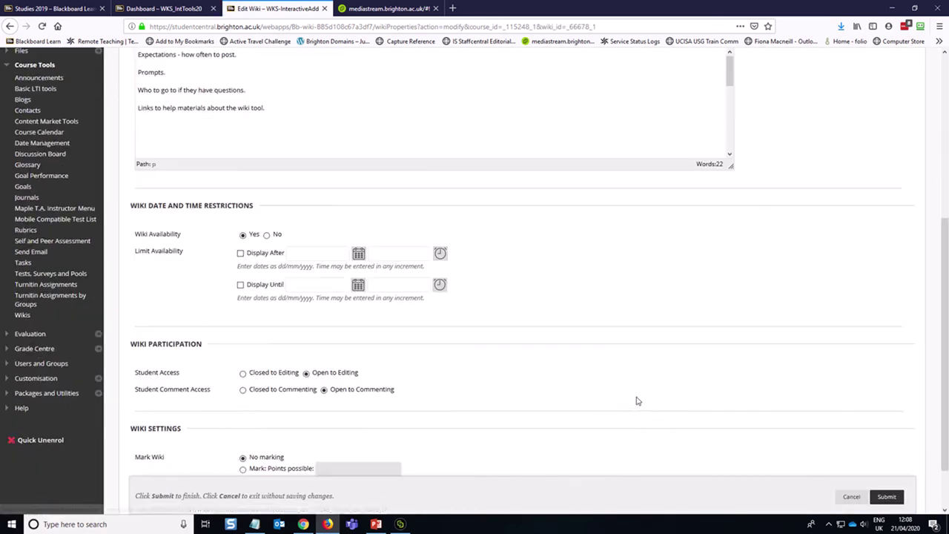
pyautogui.scroll(-1, 636, 401)
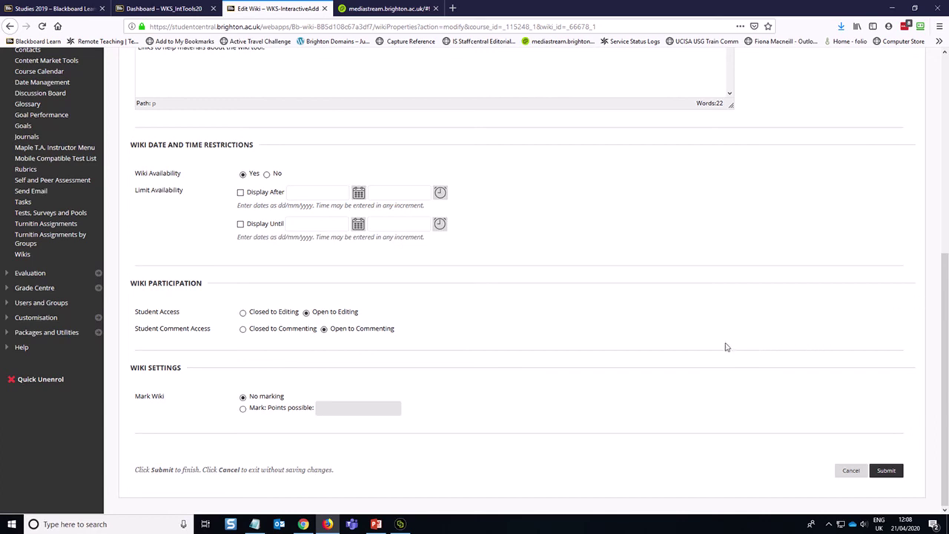
pyautogui.scroll(5, 726, 347)
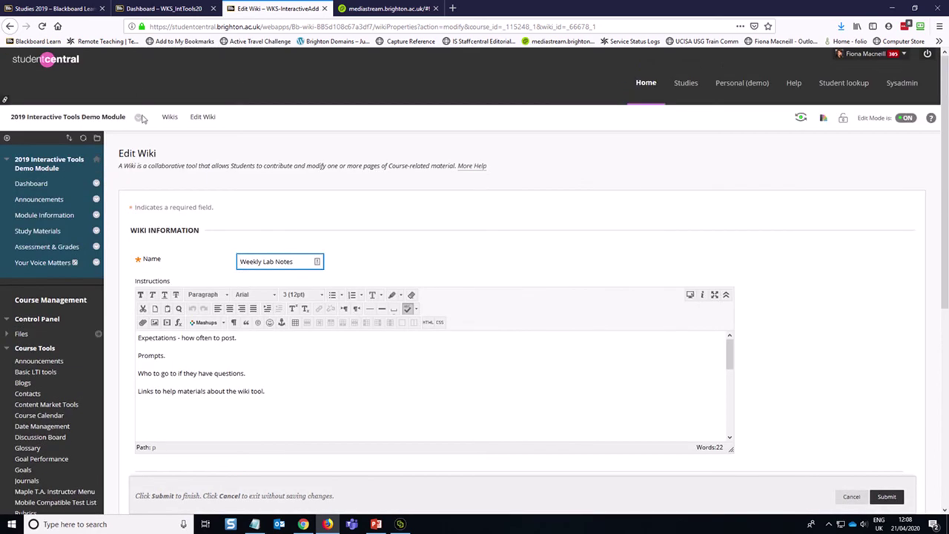
pyautogui.click(52, 231)
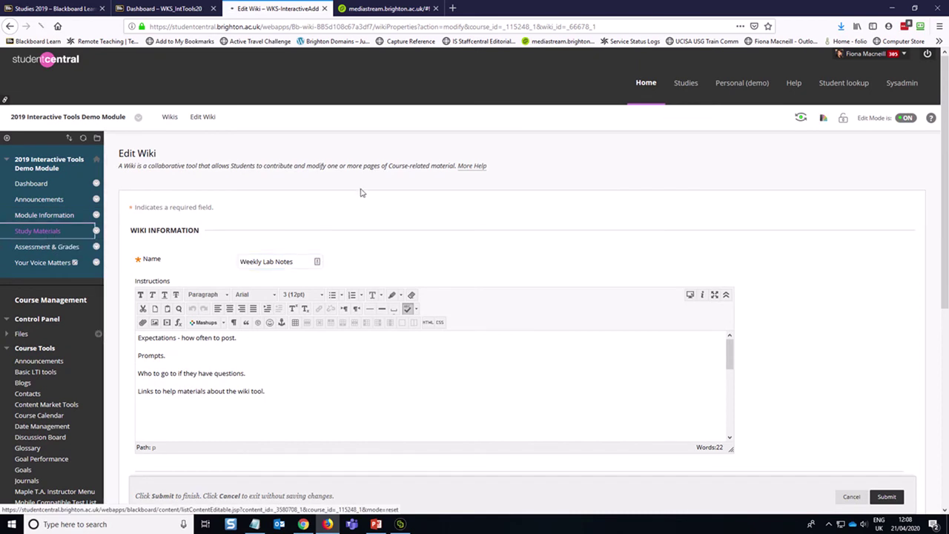